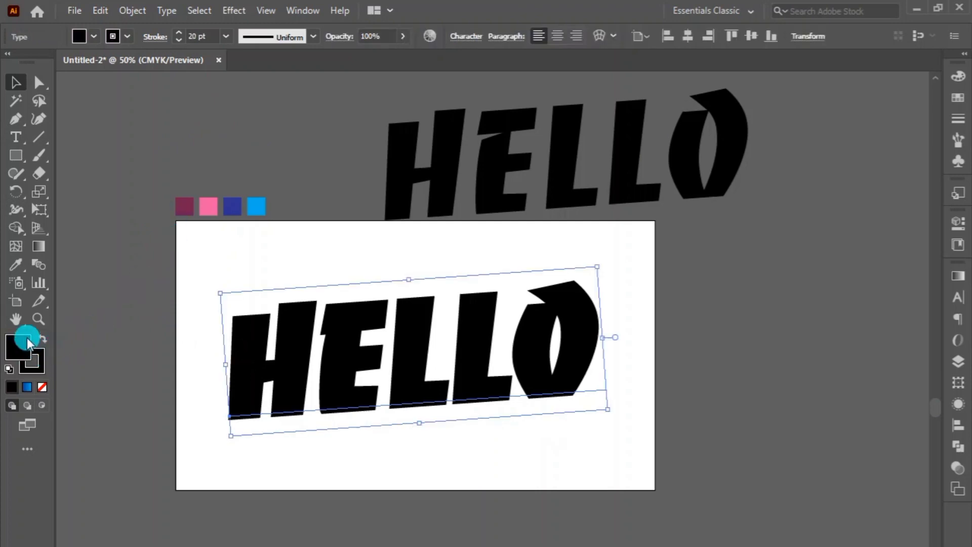
Sample the maroon colour square onto the fill and stroke of the artboard's HELLO and set its stroke weight to 20 pt
{"action": "left_click", "coordinate": [16, 264]}
{"action": "left_click", "coordinate": [184, 208]}
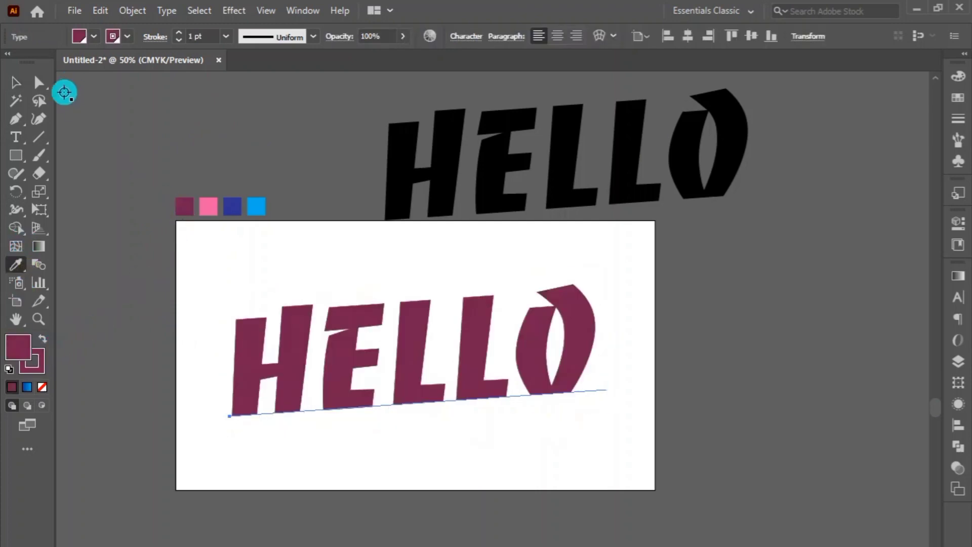
{"action": "left_click", "coordinate": [184, 36]}
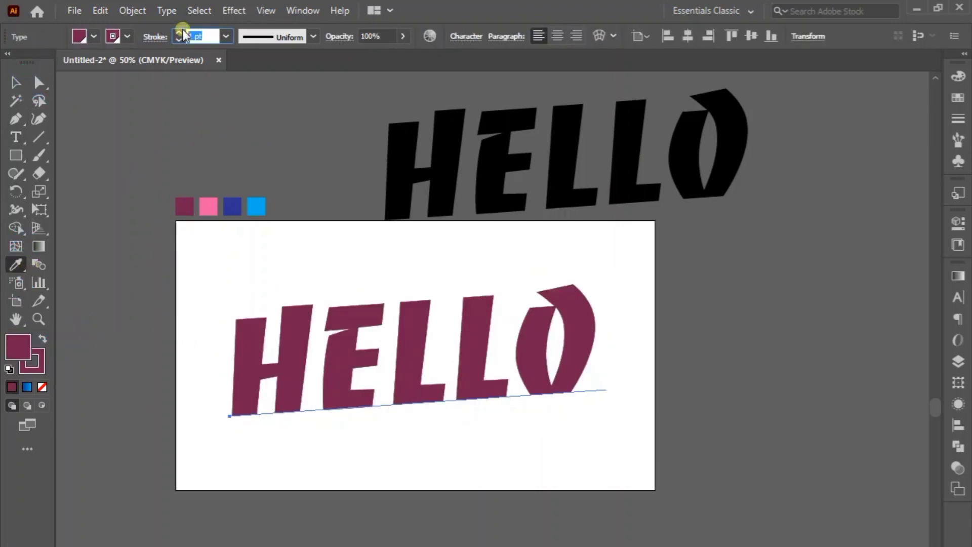
{"action": "type", "text": "20"}
{"action": "left_click", "coordinate": [181, 45]}
{"action": "left_click", "coordinate": [13, 84]}
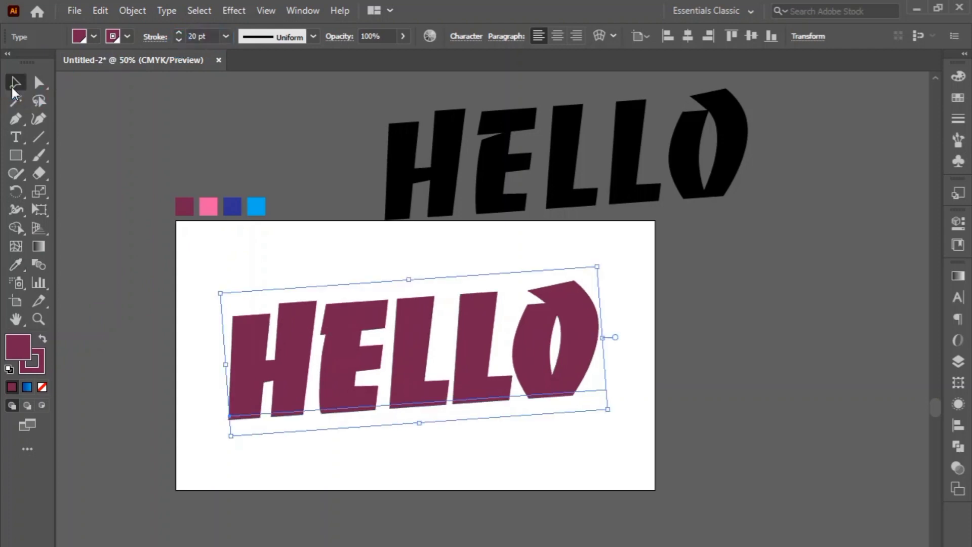
Duplicate the maroon HELLO slightly up and to the right, and set the copy's stroke and fill to the pink swatch
{"action": "left_click", "coordinate": [86, 86]}
{"action": "left_click_drag", "start_coordinate": [243, 343], "coordinate": [255, 344]}
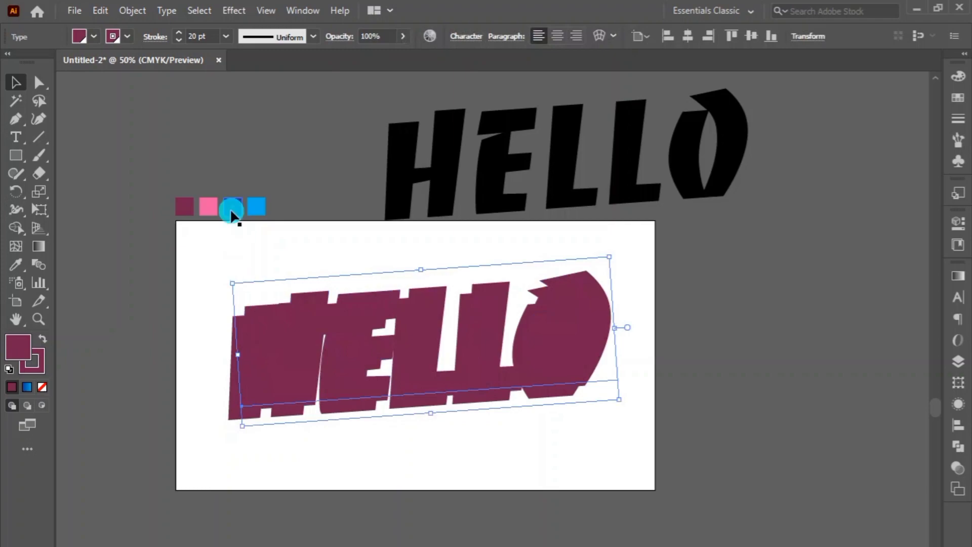
{"action": "left_click", "coordinate": [116, 42]}
{"action": "left_click", "coordinate": [83, 93]}
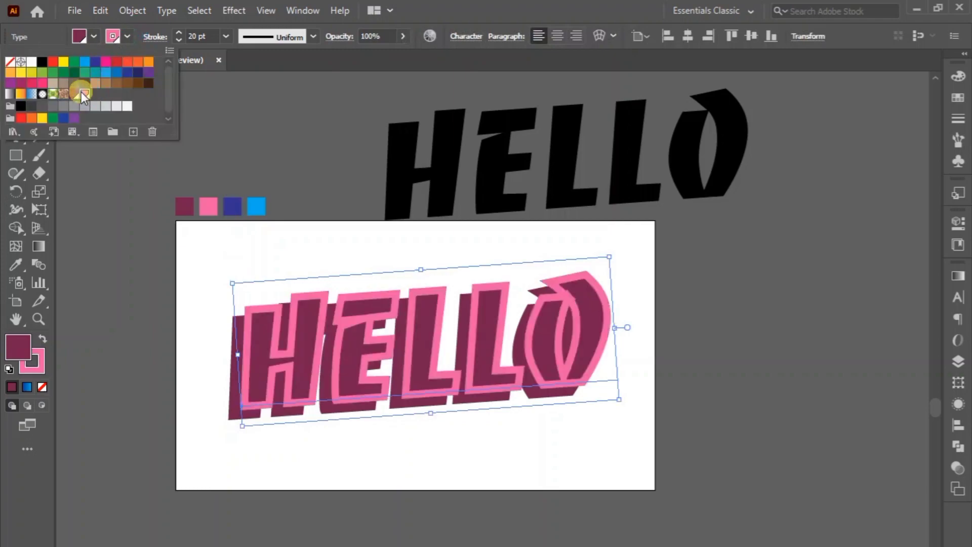
{"action": "left_click", "coordinate": [80, 36]}
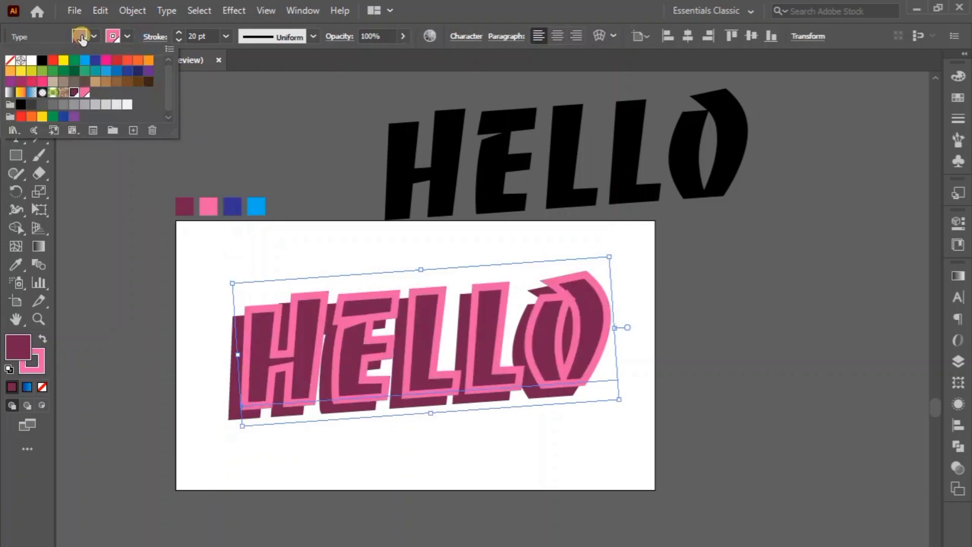
{"action": "left_click", "coordinate": [85, 92]}
{"action": "left_click", "coordinate": [223, 112]}
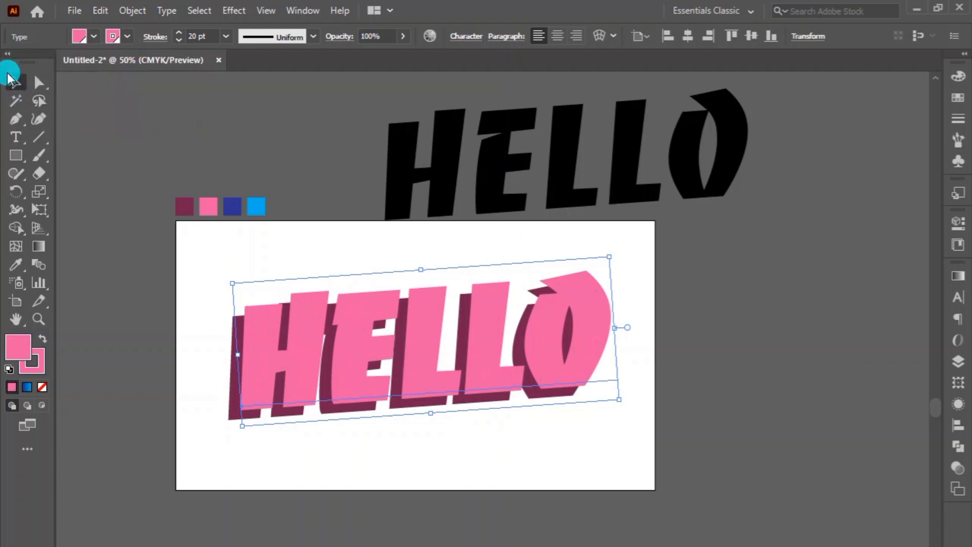
Select both the maroon and pink HELLO texts and blend them together
{"action": "left_click", "coordinate": [12, 80]}
{"action": "left_click", "coordinate": [65, 246]}
{"action": "left_click", "coordinate": [223, 362]}
{"action": "left_click", "coordinate": [65, 293]}
{"action": "left_click_drag", "start_coordinate": [197, 363], "coordinate": [281, 419]}
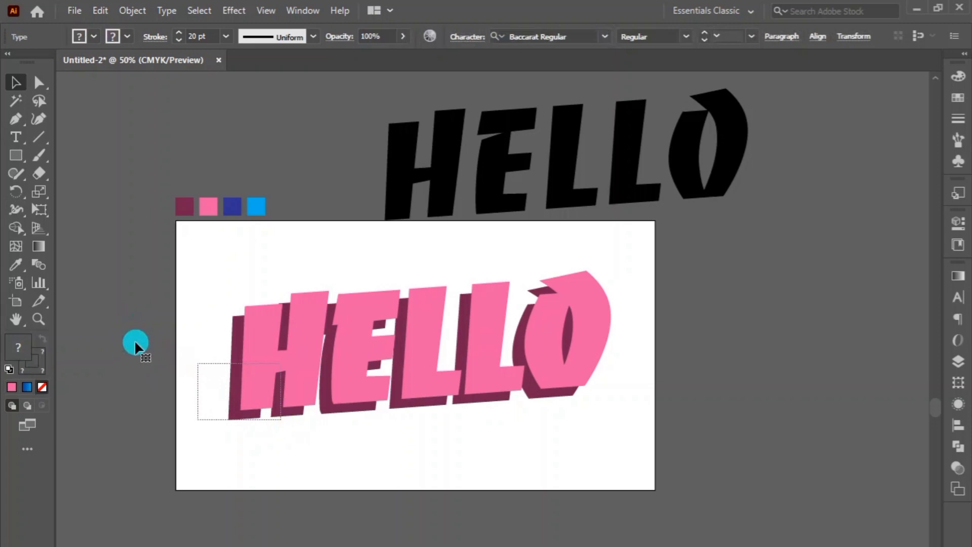
{"action": "left_click_drag", "start_coordinate": [135, 339], "coordinate": [211, 330]}
{"action": "left_click", "coordinate": [38, 264]}
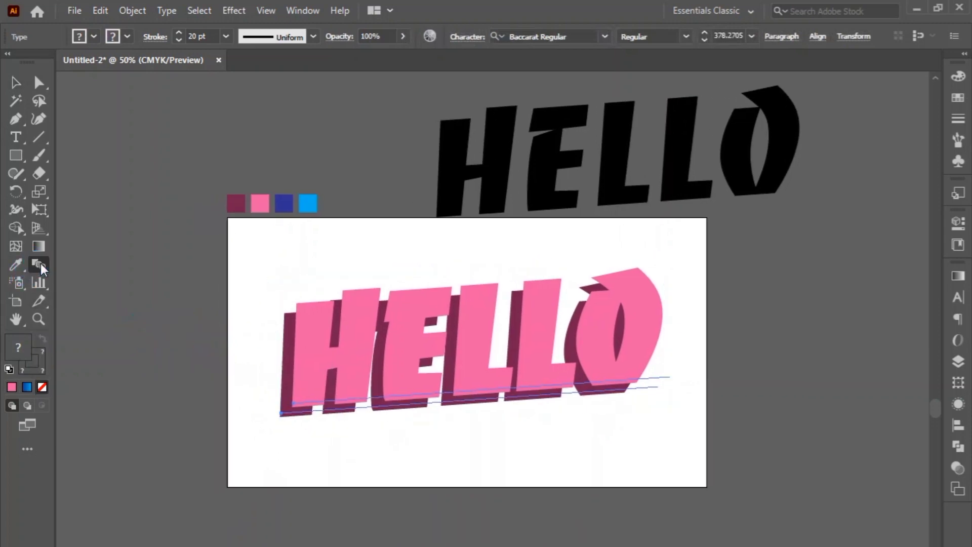
{"action": "left_click", "coordinate": [291, 343]}
{"action": "left_click", "coordinate": [286, 347]}
Set the pink HELLO's blend spacing to Specified Steps with 50 steps, and deselect it
{"action": "double_click", "coordinate": [36, 267]}
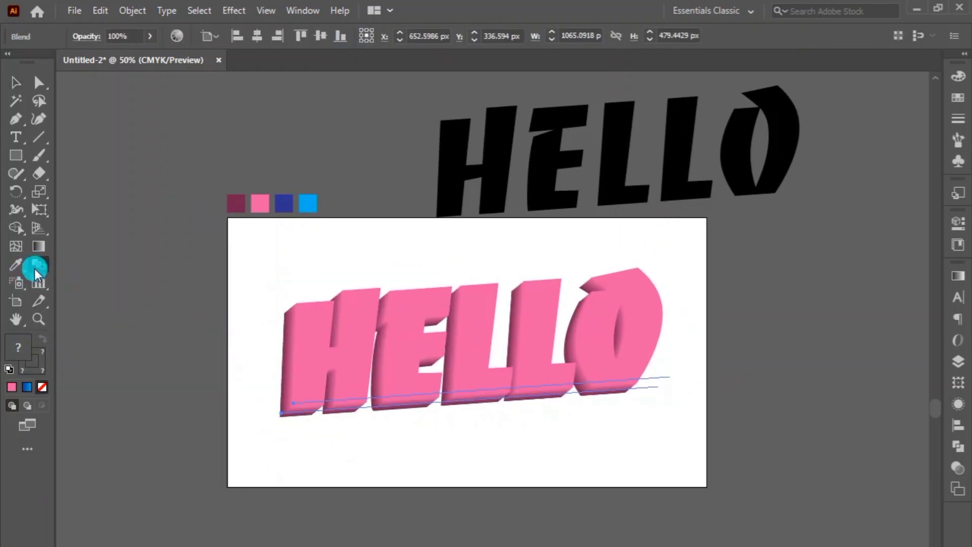
{"action": "left_click", "coordinate": [485, 157]}
{"action": "left_click", "coordinate": [439, 196]}
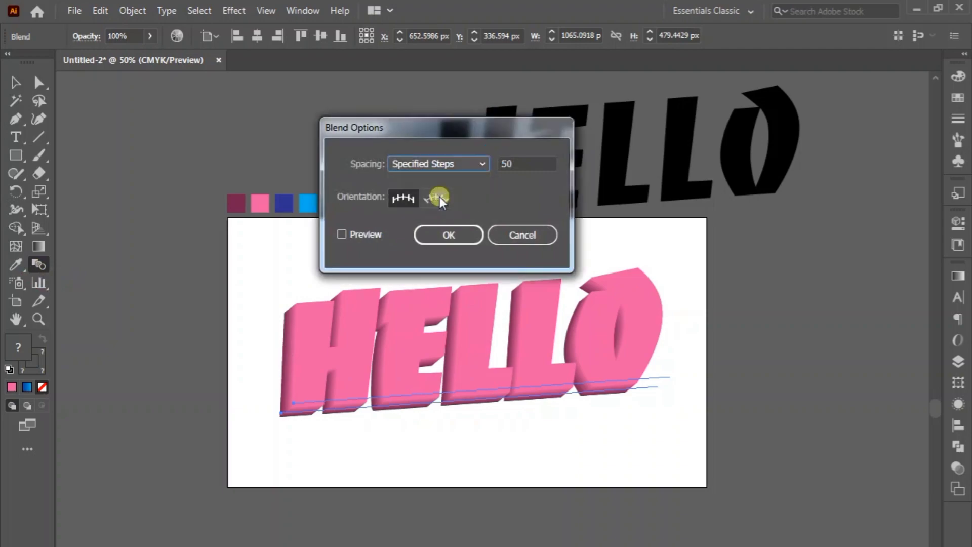
{"action": "left_click", "coordinate": [510, 162]}
{"action": "left_click", "coordinate": [469, 241]}
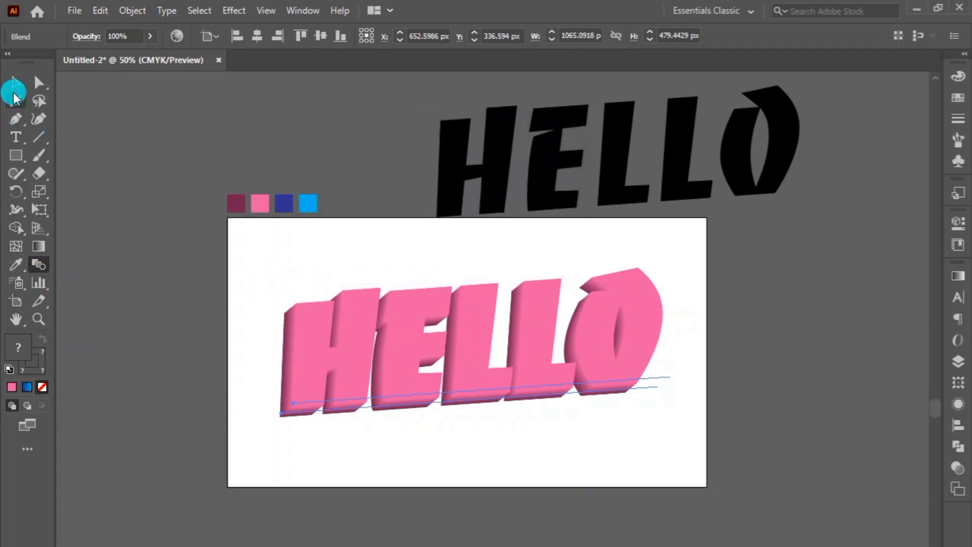
{"action": "left_click", "coordinate": [14, 72]}
{"action": "left_click", "coordinate": [212, 271]}
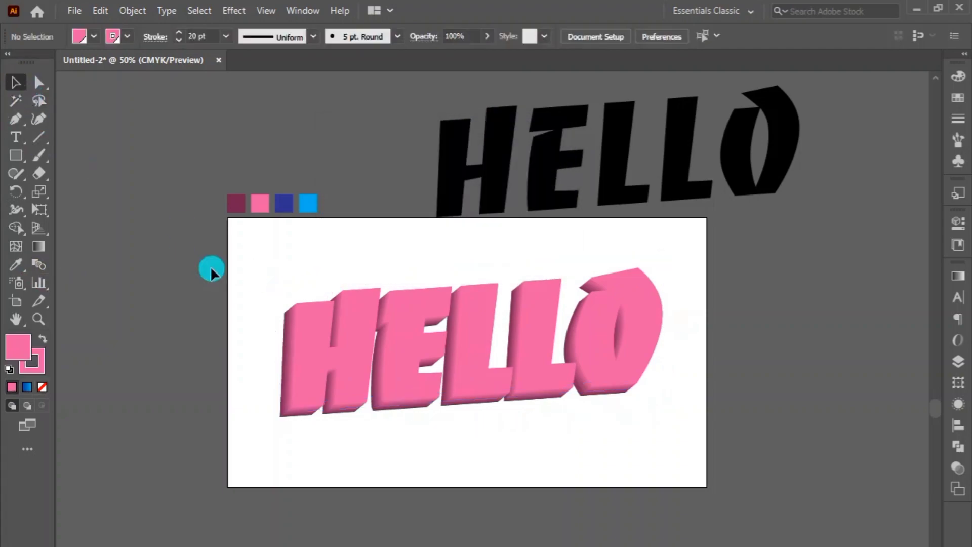
{"action": "key", "text": "ctrl+plus"}
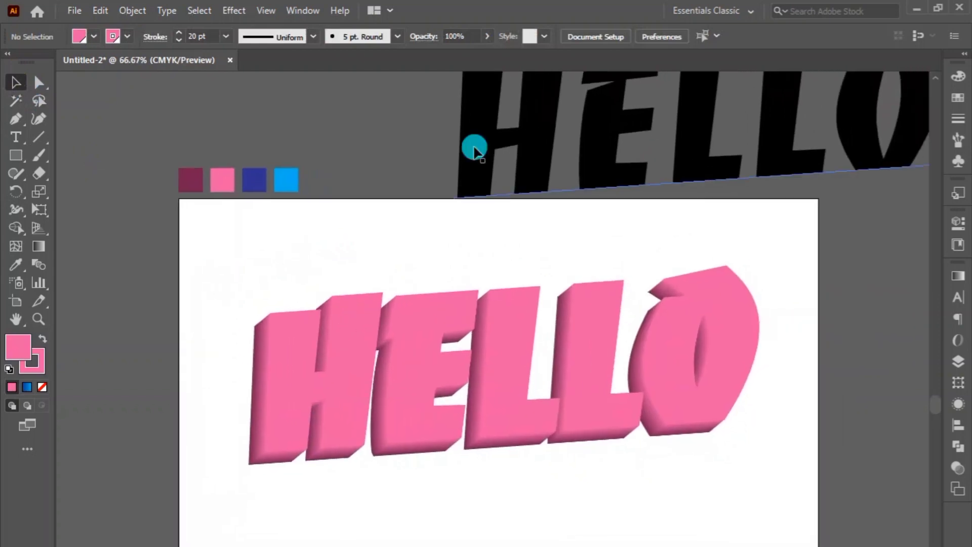
{"action": "left_click_drag", "start_coordinate": [473, 147], "coordinate": [268, 317]}
{"action": "key", "text": "ctrl+z"}
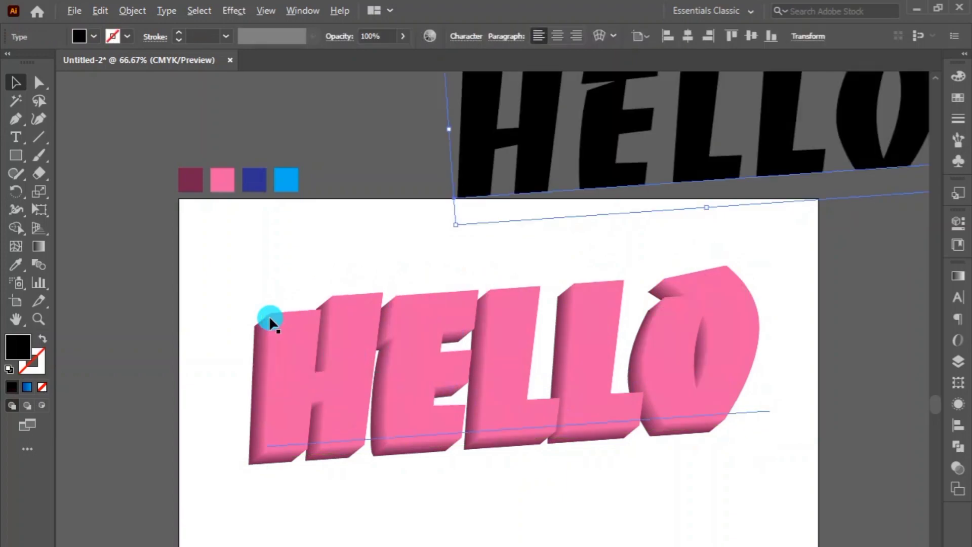
Move the pink blended HELLO off the right side of the artboard and place the black HELLO on the artboard
{"action": "key", "text": "ctrl+minus"}
{"action": "key", "text": "ctrl+minus"}
{"action": "left_click_drag", "start_coordinate": [403, 362], "coordinate": [607, 334]}
{"action": "left_click_drag", "start_coordinate": [375, 258], "coordinate": [273, 375]}
{"action": "key", "text": "ctrl+plus"}
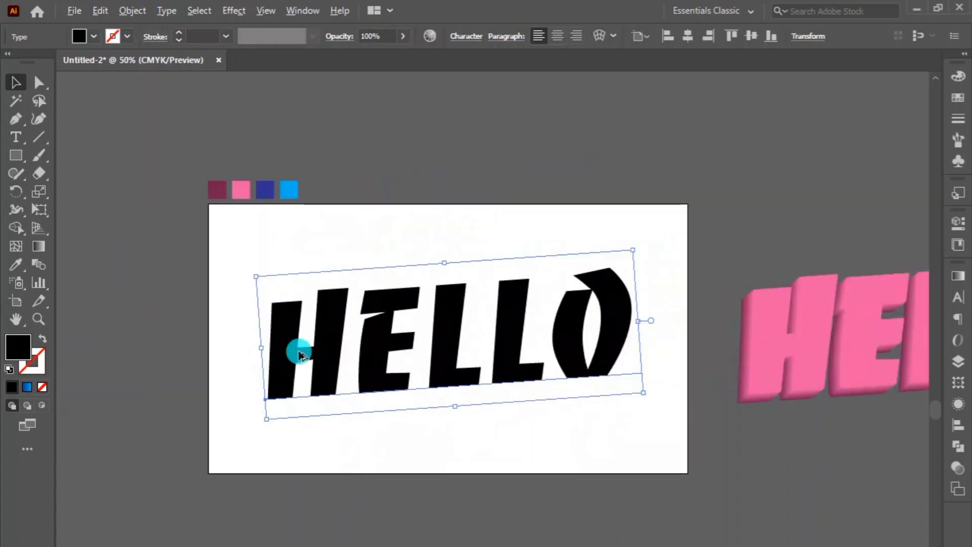
{"action": "scroll", "coordinate": [299, 344], "scroll_direction": "up", "scroll_amount": 1}
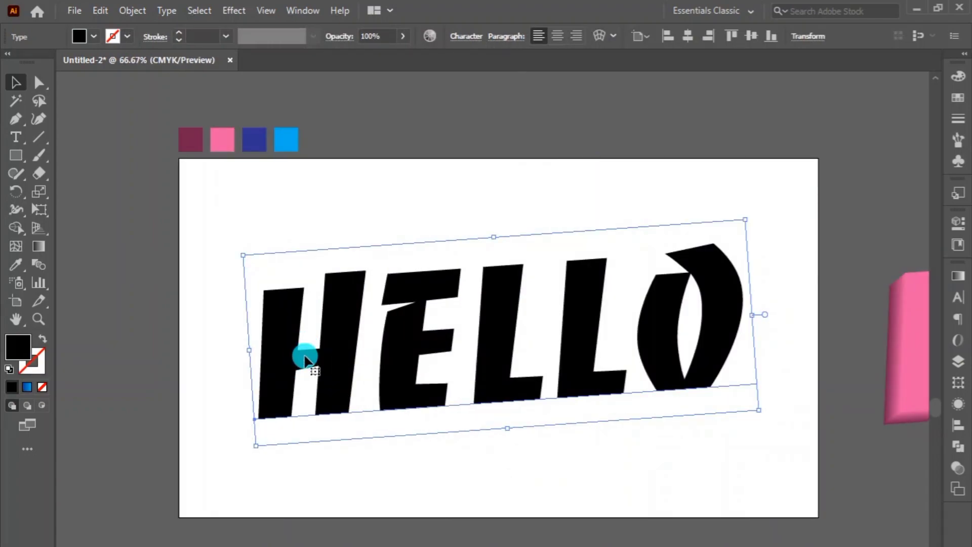
Duplicate the black HELLO above the artboard, and add a second copy on the artboard slightly up and right of the original
{"action": "left_click_drag", "start_coordinate": [304, 356], "coordinate": [585, 88]}
{"action": "left_click", "coordinate": [356, 382]}
{"action": "left_click", "coordinate": [205, 283]}
{"action": "left_click", "coordinate": [201, 253]}
{"action": "left_click", "coordinate": [353, 350]}
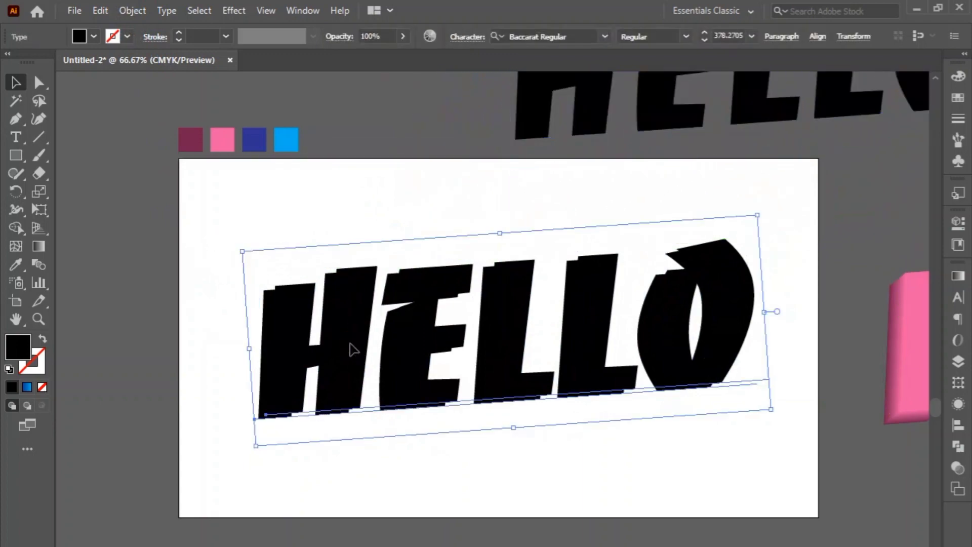
Nudge the front black HELLO copy a little to the left to reduce its offset from the one behind
{"action": "left_click", "coordinate": [160, 274]}
{"action": "left_click", "coordinate": [267, 329]}
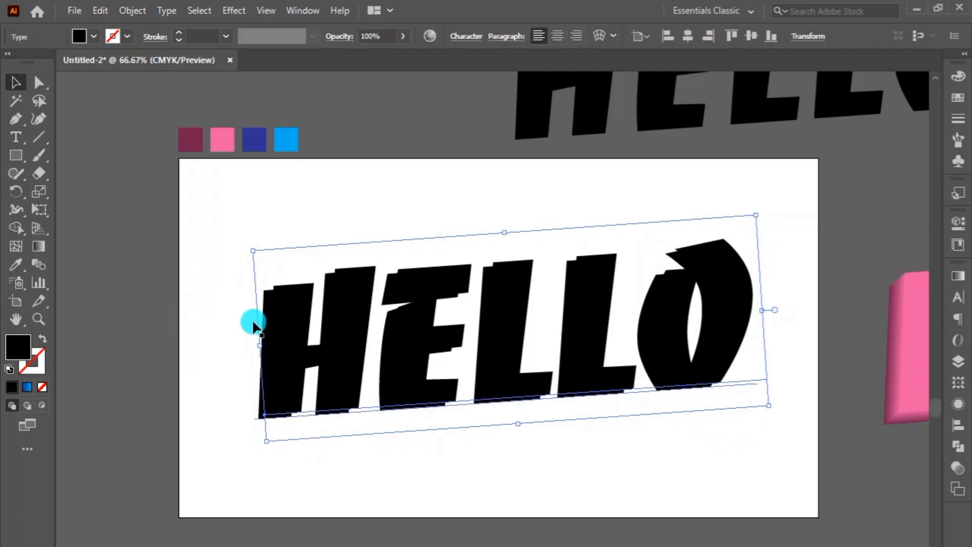
{"action": "key", "text": "Left"}
{"action": "key", "text": "Left"}
{"action": "key", "text": "Left"}
{"action": "key", "text": "Left"}
{"action": "key", "text": "Left"}
{"action": "key", "text": "Left"}
{"action": "key", "text": "Left"}
{"action": "key", "text": "Left"}
{"action": "key", "text": "Left"}
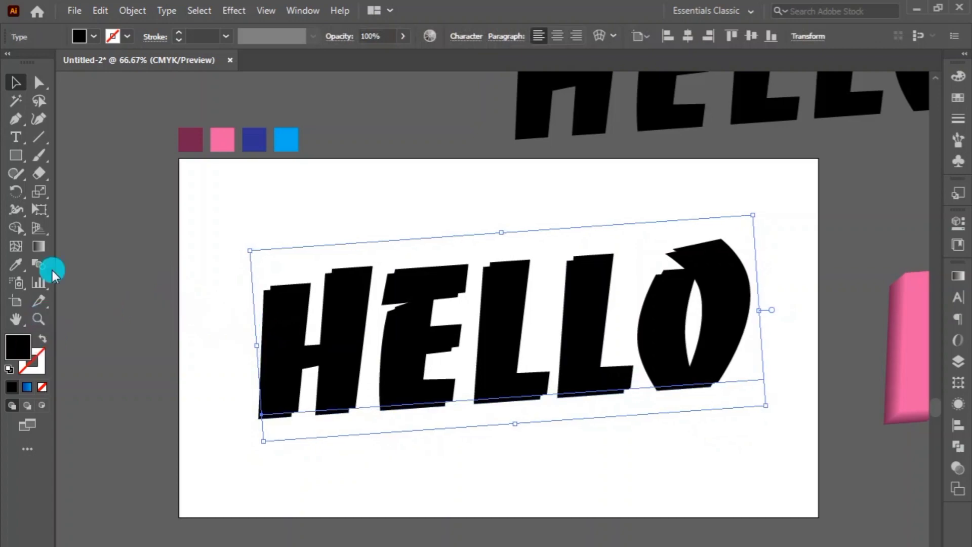
Expand the object and fill of both black HELLO texts on the artboard and fill them with the 90° dark-to-light blue gradient
{"action": "left_click", "coordinate": [26, 387]}
{"action": "left_click_drag", "start_coordinate": [160, 244], "coordinate": [390, 393]}
{"action": "left_click", "coordinate": [147, 11]}
{"action": "left_click", "coordinate": [152, 188]}
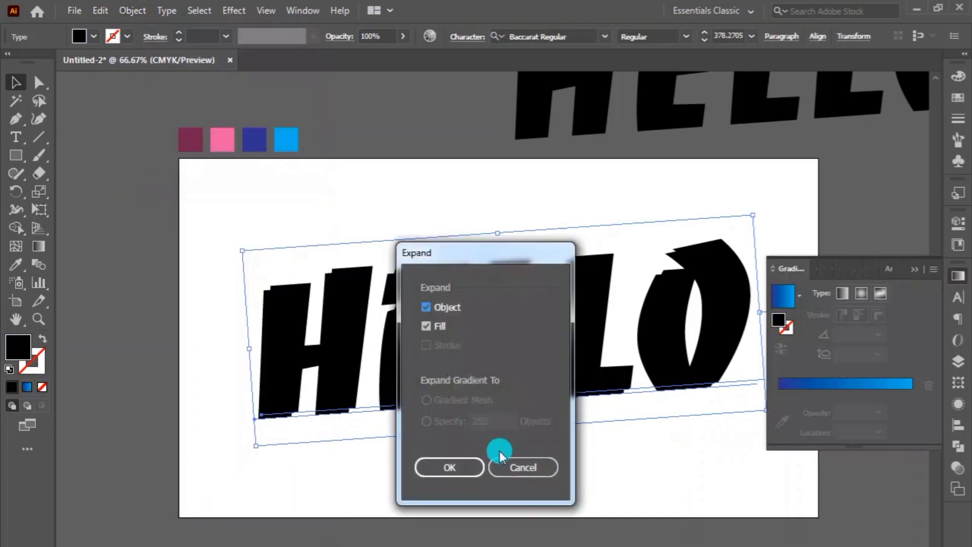
{"action": "left_click", "coordinate": [462, 463]}
{"action": "left_click", "coordinate": [26, 388]}
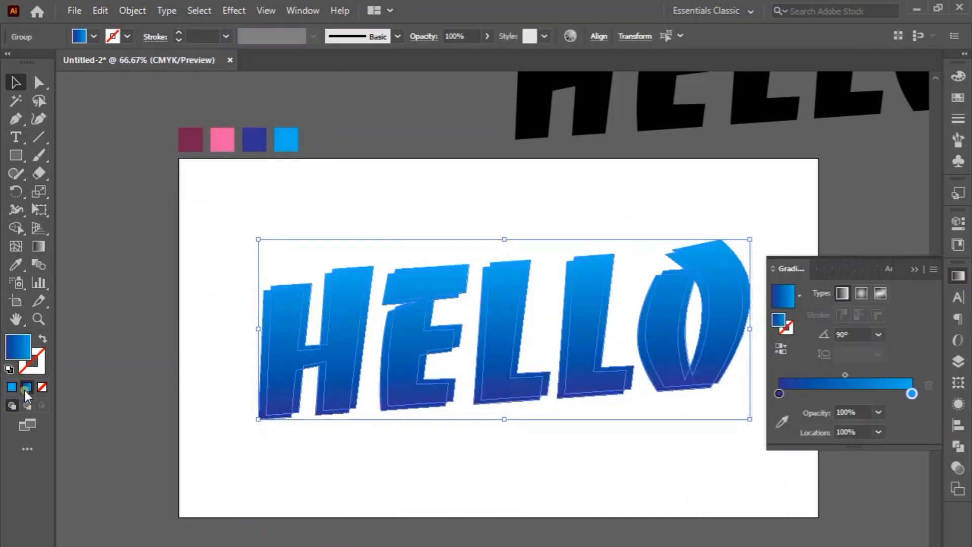
Blend the two blue gradient HELLO groups together
{"action": "left_click", "coordinate": [162, 286]}
{"action": "left_click_drag", "start_coordinate": [223, 292], "coordinate": [287, 323]}
{"action": "left_click", "coordinate": [41, 266]}
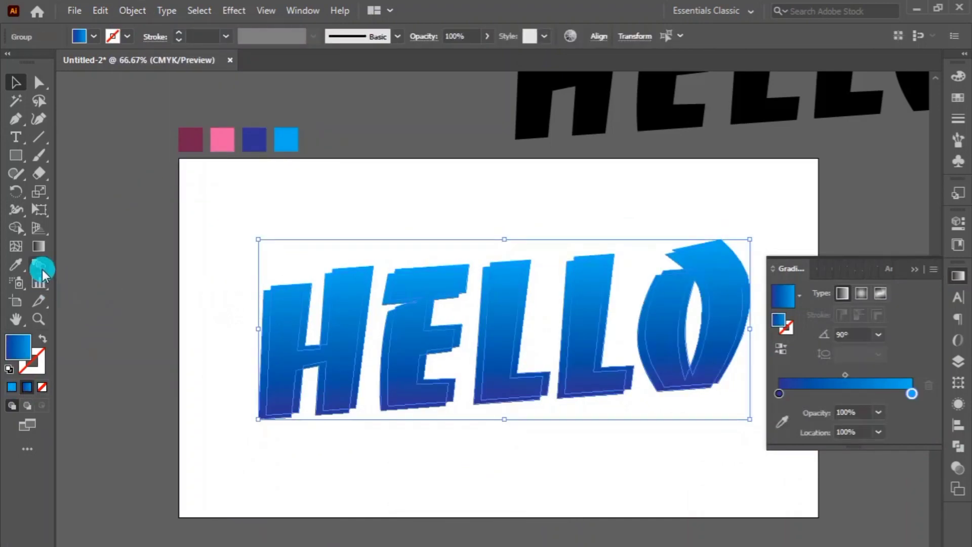
{"action": "left_click", "coordinate": [262, 316]}
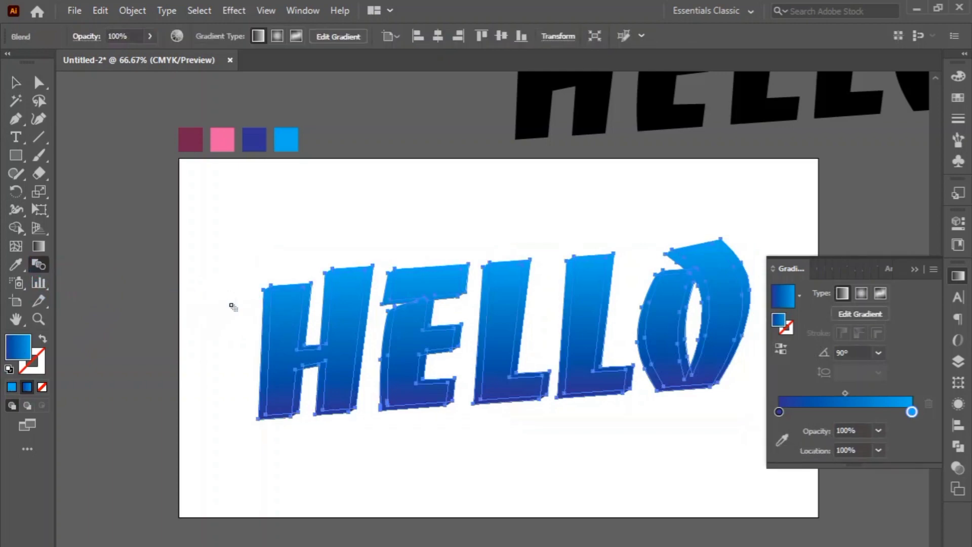
Isolate the blue blend, shift its front HELLO group slightly left toward the back one, and exit isolation
{"action": "left_click", "coordinate": [5, 94]}
{"action": "left_click_drag", "start_coordinate": [185, 282], "coordinate": [287, 478]}
{"action": "left_click", "coordinate": [286, 478]}
{"action": "left_click", "coordinate": [303, 374]}
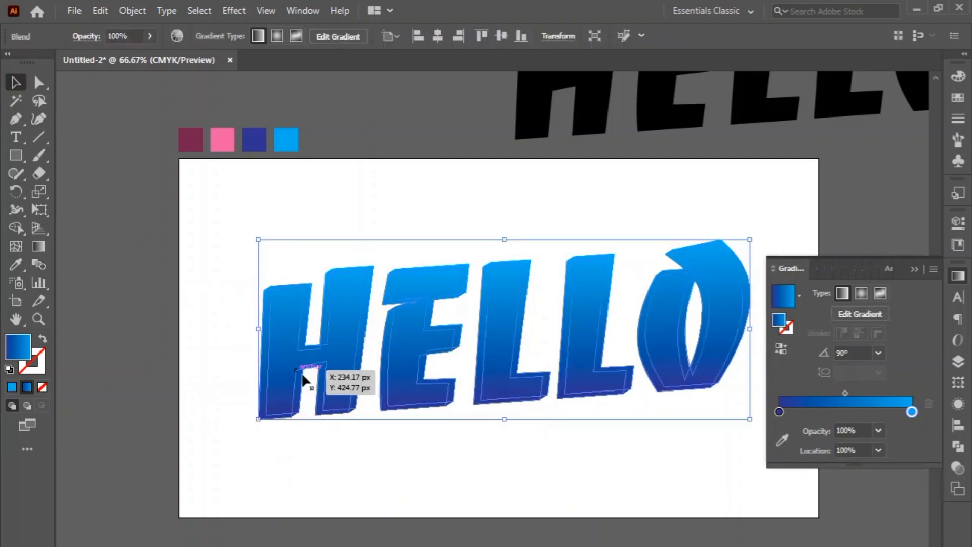
{"action": "double_click", "coordinate": [284, 364]}
{"action": "left_click", "coordinate": [285, 362]}
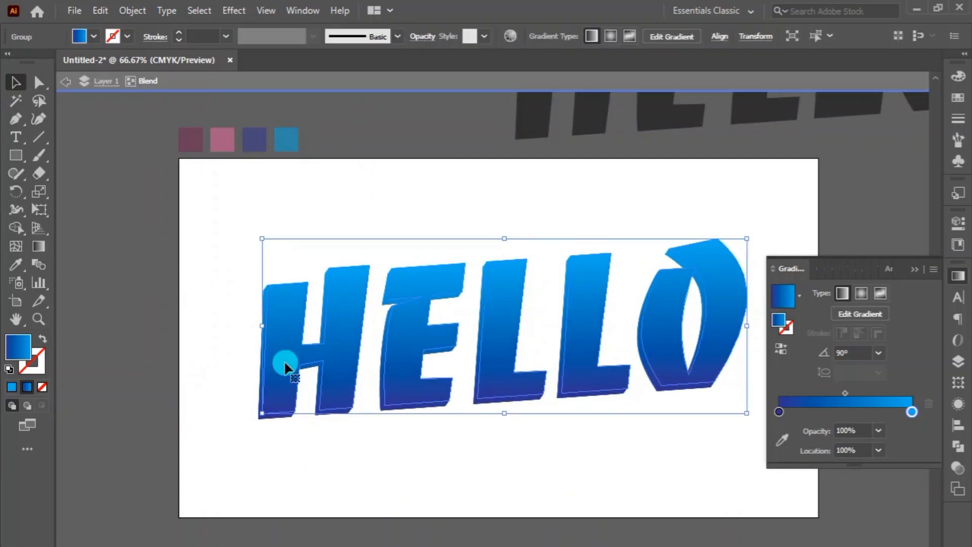
{"action": "double_click", "coordinate": [198, 331]}
{"action": "left_click_drag", "start_coordinate": [212, 333], "coordinate": [299, 387]}
{"action": "left_click", "coordinate": [502, 317]}
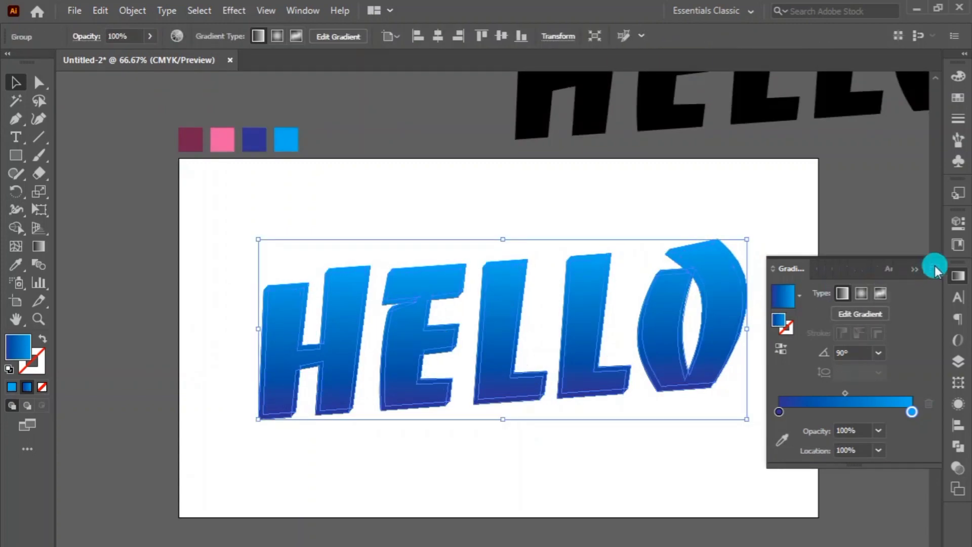
Move the blue blended HELLO off the left side of the artboard and place the black HELLO on the artboard
{"action": "left_click", "coordinate": [920, 270]}
{"action": "scroll", "coordinate": [439, 310], "scroll_direction": "down", "scroll_amount": 1}
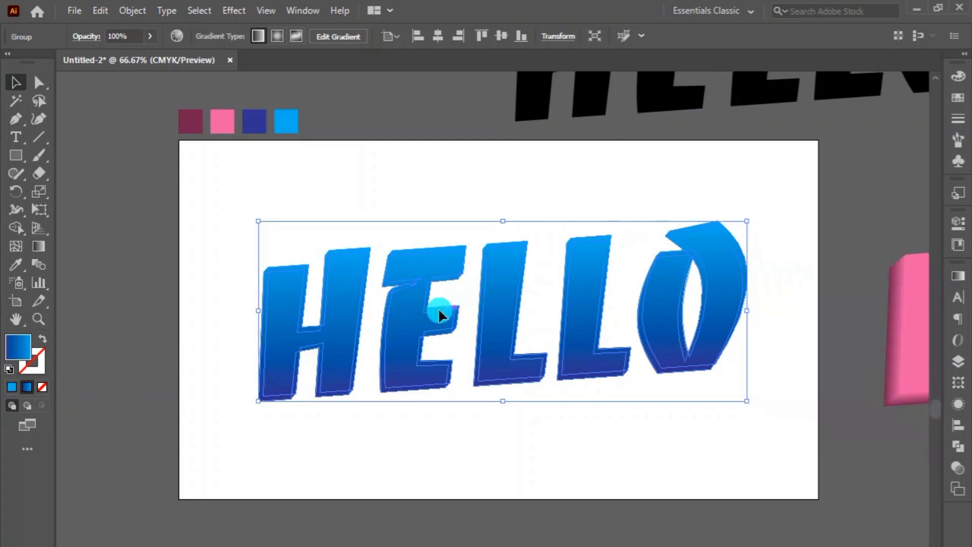
{"action": "scroll", "coordinate": [439, 309], "scroll_direction": "down", "scroll_amount": 2}
{"action": "left_click_drag", "start_coordinate": [445, 319], "coordinate": [134, 316]}
{"action": "left_click_drag", "start_coordinate": [495, 198], "coordinate": [370, 343]}
{"action": "left_click_drag", "start_coordinate": [447, 303], "coordinate": [448, 300]}
{"action": "scroll", "coordinate": [448, 300], "scroll_direction": "up", "scroll_amount": 1}
{"action": "scroll", "coordinate": [408, 278], "scroll_direction": "up", "scroll_amount": 2}
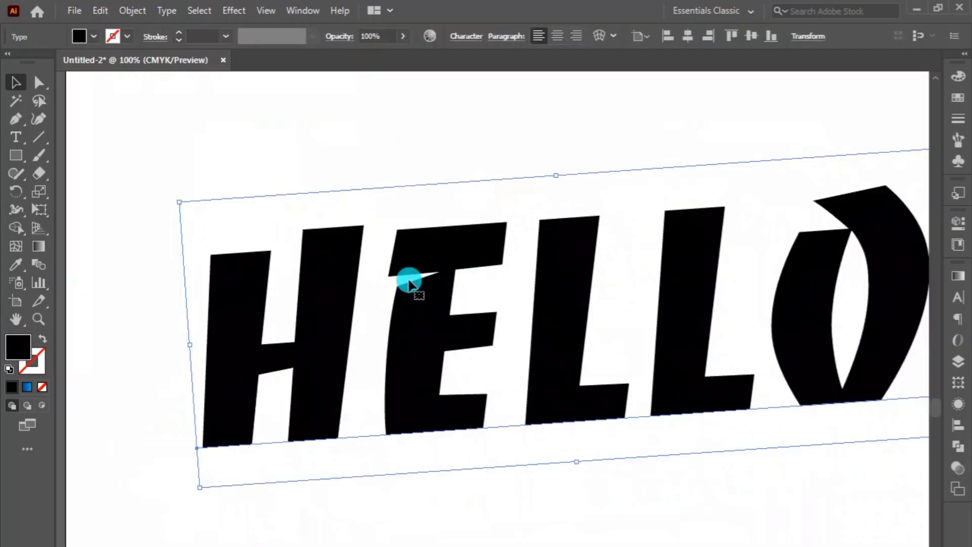
{"action": "scroll", "coordinate": [451, 290], "scroll_direction": "down", "scroll_amount": 2}
{"action": "scroll", "coordinate": [433, 294], "scroll_direction": "up", "scroll_amount": 1}
Expand the object and fill of the black HELLO on the artboard and apply a gradient fill to it
{"action": "left_click", "coordinate": [113, 19]}
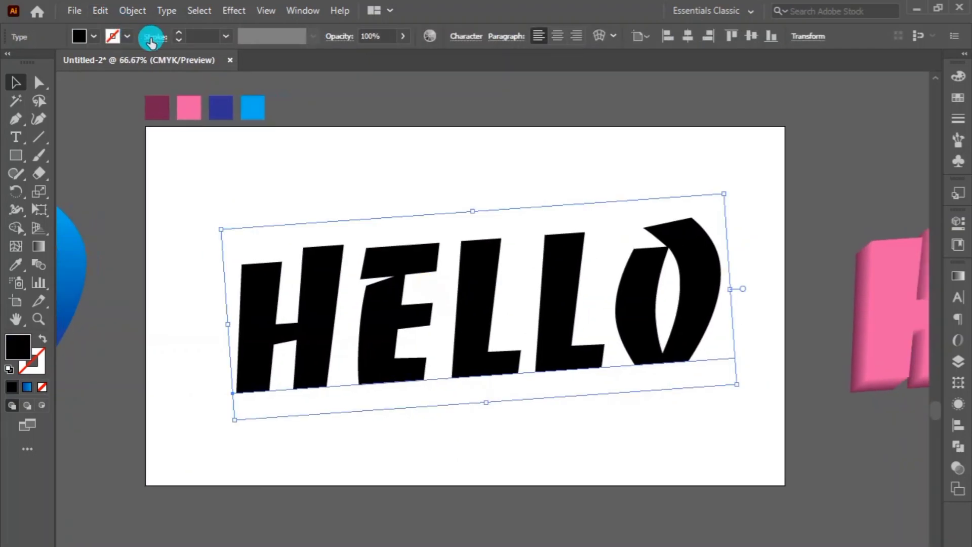
{"action": "left_click", "coordinate": [129, 12]}
{"action": "left_click", "coordinate": [163, 191]}
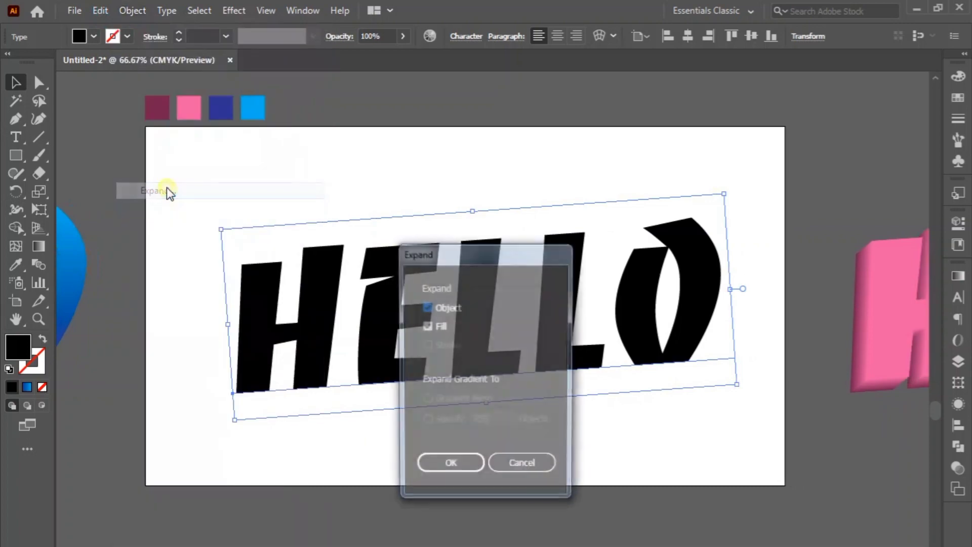
{"action": "left_click", "coordinate": [451, 463]}
{"action": "left_click", "coordinate": [27, 387]}
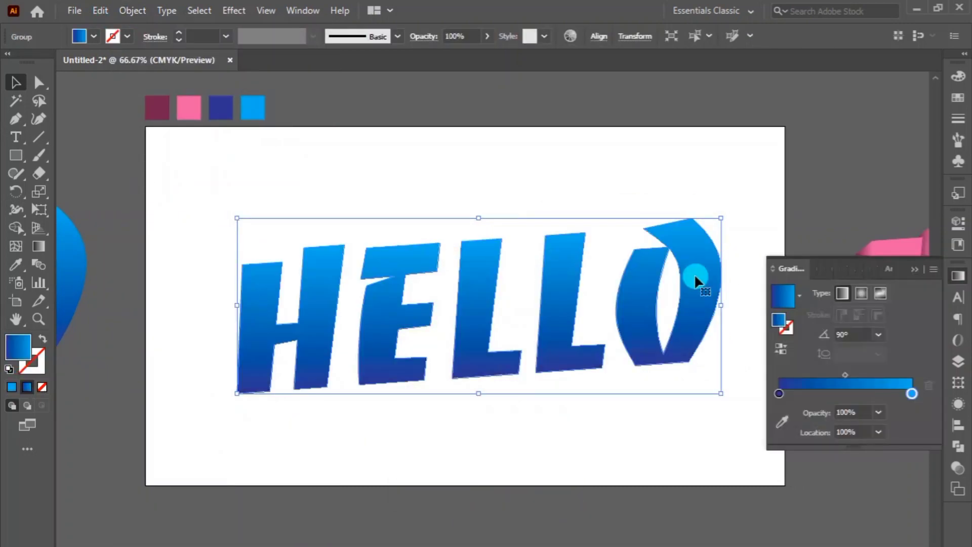
Switch the HELLO's fill to the white-to-black gradient and replace its black end stop with mid-grey, leaving only two stops
{"action": "left_click", "coordinate": [801, 294]}
{"action": "left_click", "coordinate": [791, 339]}
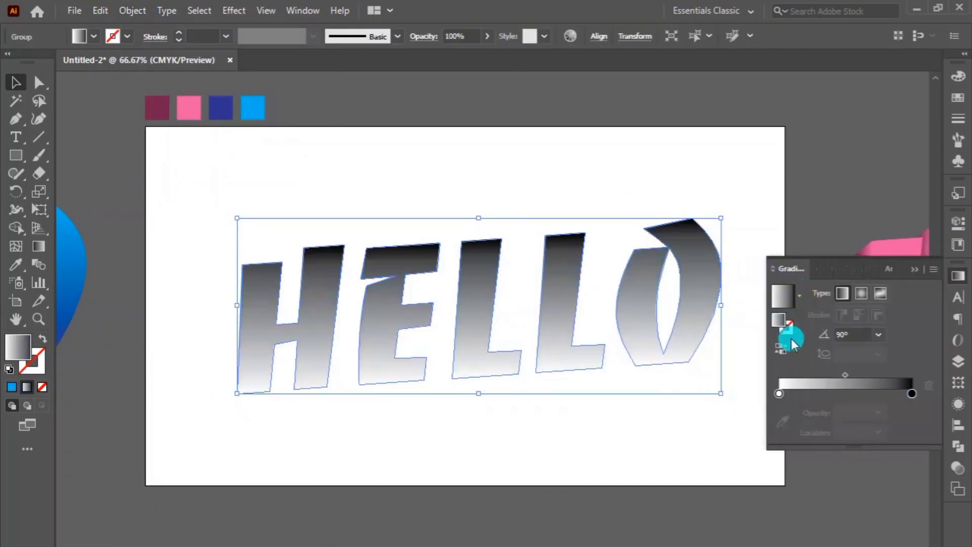
{"action": "left_click", "coordinate": [853, 393]}
{"action": "left_click_drag", "start_coordinate": [912, 394], "coordinate": [915, 409]}
{"action": "left_click_drag", "start_coordinate": [847, 395], "coordinate": [937, 398]}
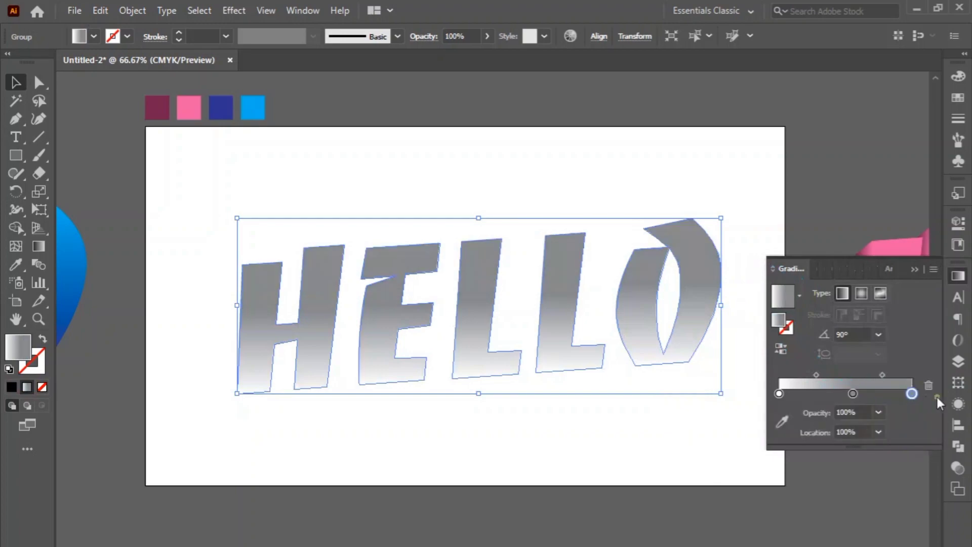
{"action": "left_click_drag", "start_coordinate": [854, 395], "coordinate": [849, 450]}
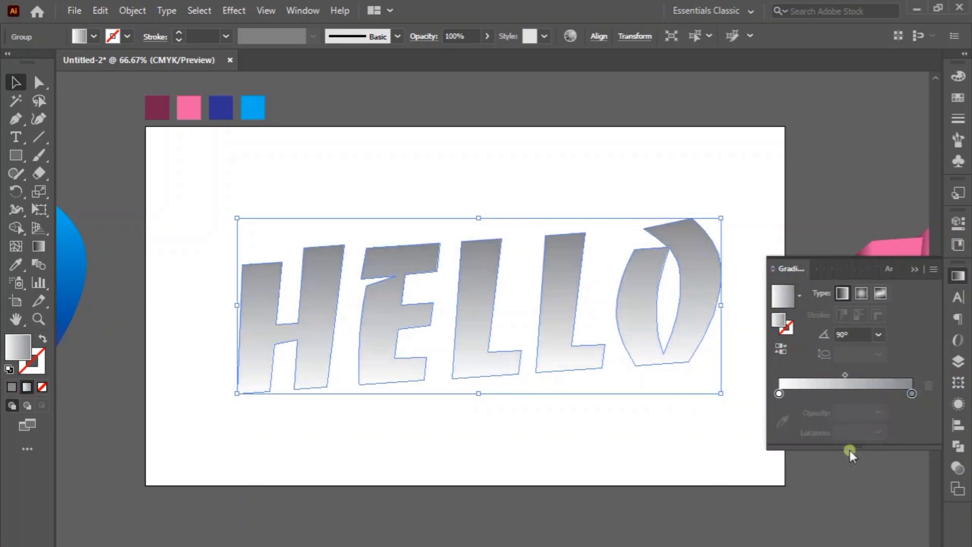
Rework the HELLO's gradient into a two-stop fill from light grey at the start to white at the end
{"action": "left_click", "coordinate": [913, 398]}
{"action": "left_click", "coordinate": [881, 336]}
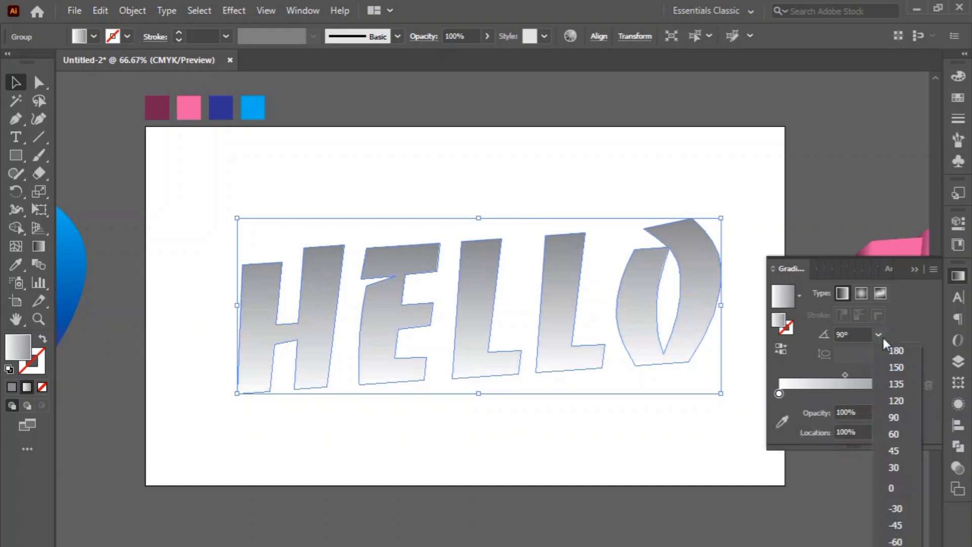
{"action": "left_click", "coordinate": [782, 350]}
{"action": "left_click", "coordinate": [786, 418]}
{"action": "left_click_drag", "start_coordinate": [895, 396], "coordinate": [852, 394]}
{"action": "left_click_drag", "start_coordinate": [779, 394], "coordinate": [764, 468]}
{"action": "left_click", "coordinate": [853, 397]}
{"action": "left_click_drag", "start_coordinate": [853, 397], "coordinate": [738, 395]}
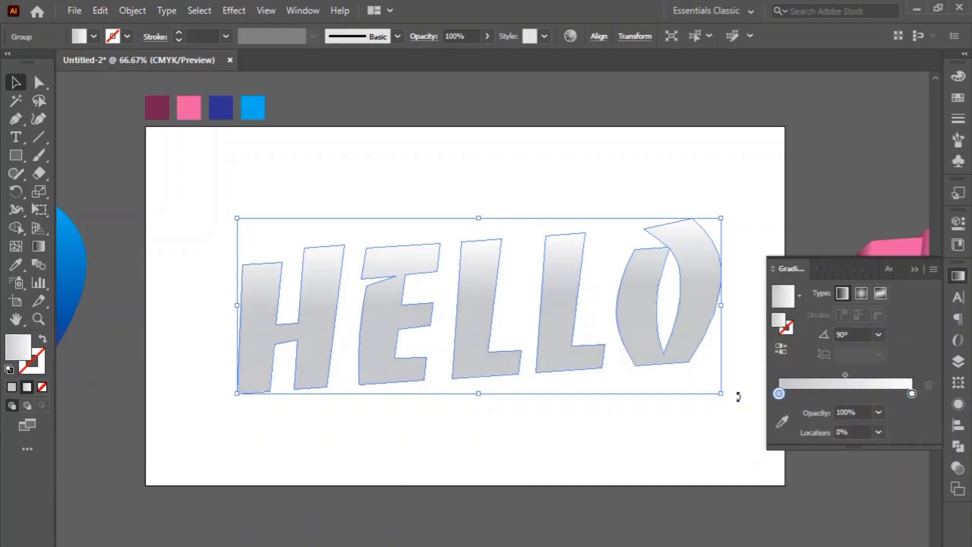
Shift the gradient's midpoint toward the light grey stop, keep only two stops, and close the gradient settings
{"action": "left_click_drag", "start_coordinate": [837, 374], "coordinate": [732, 434]}
{"action": "left_click", "coordinate": [789, 394]}
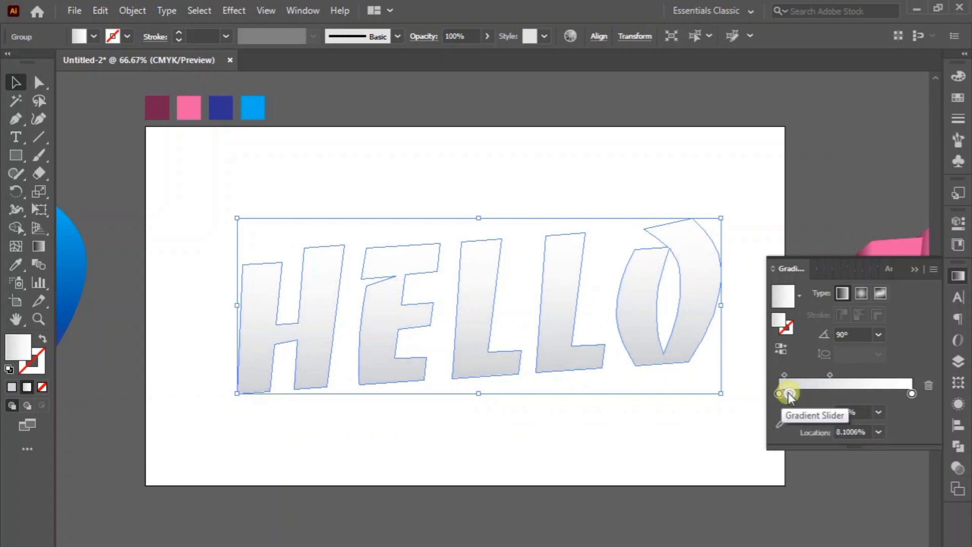
{"action": "left_click", "coordinate": [689, 400]}
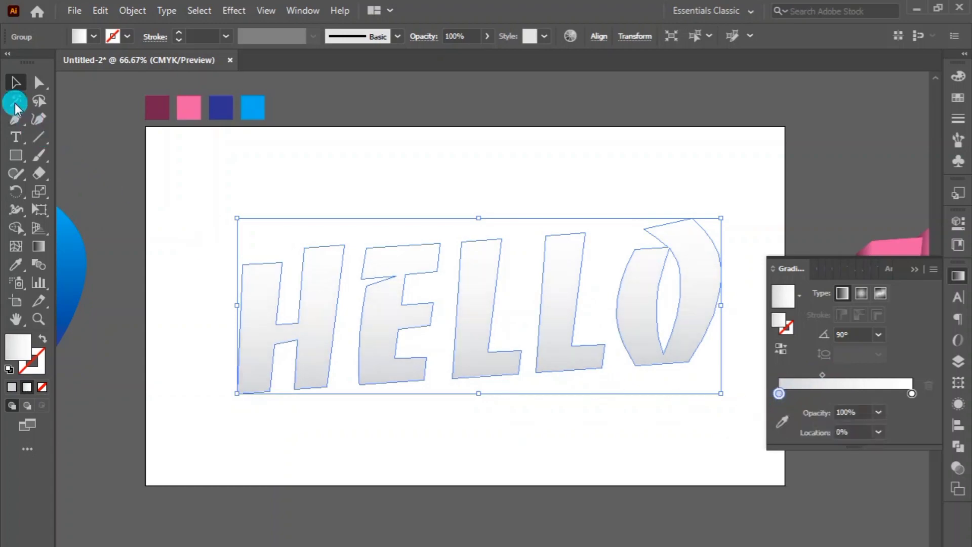
{"action": "left_click", "coordinate": [186, 169]}
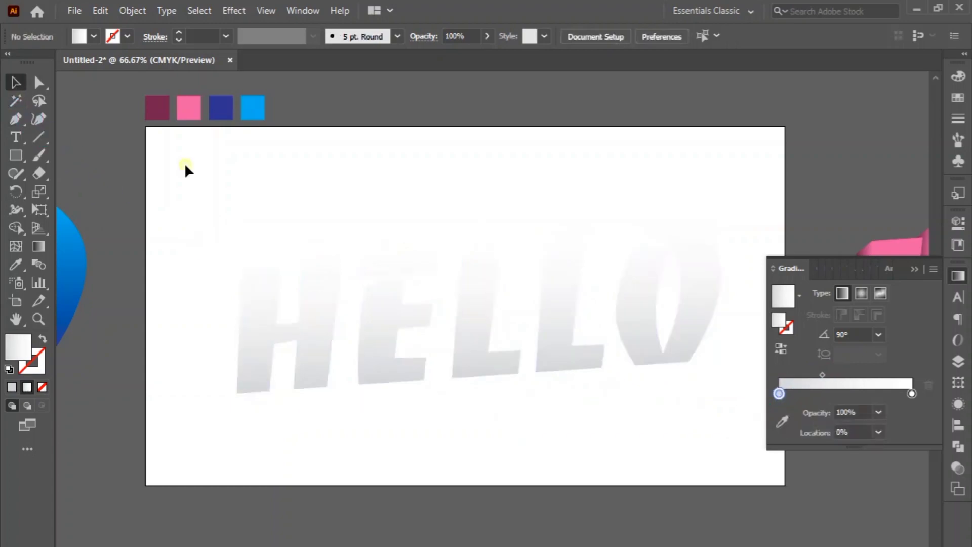
{"action": "left_click", "coordinate": [915, 269]}
Move the white-to-grey HELLO up past the artboard's upper edge and place the pink blended HELLO on the artboard
{"action": "left_click", "coordinate": [556, 258]}
{"action": "scroll", "coordinate": [556, 260], "scroll_direction": "down", "scroll_amount": 2}
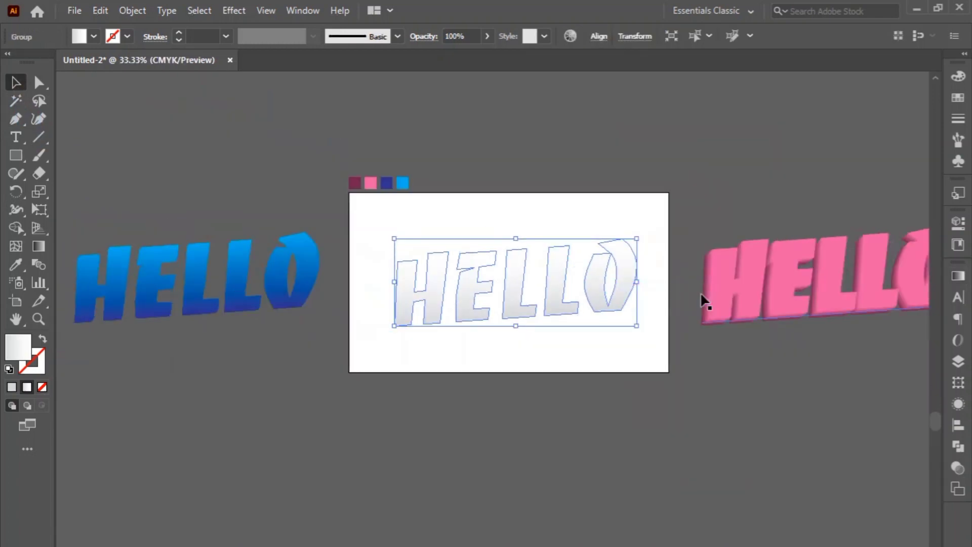
{"action": "left_click_drag", "start_coordinate": [738, 293], "coordinate": [495, 208]}
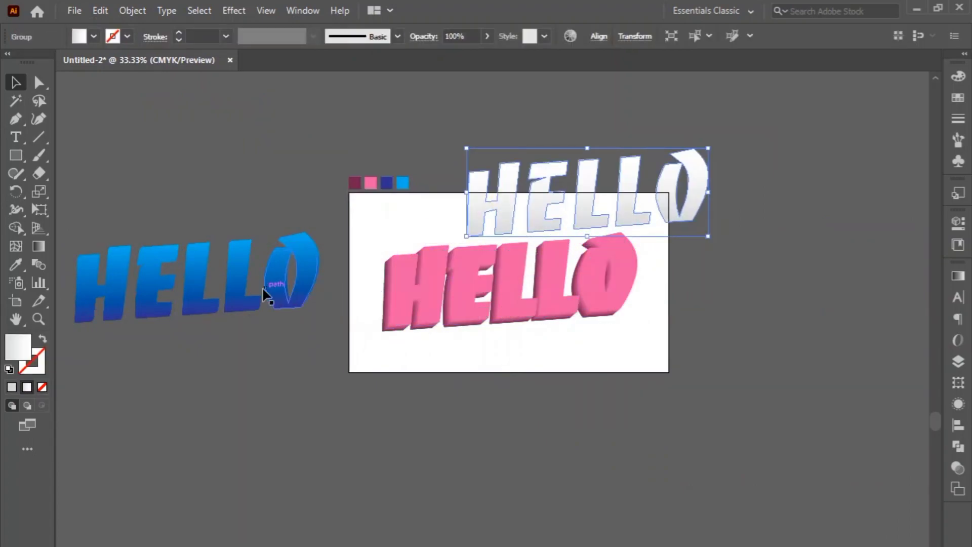
Place the blue blended HELLO over the front face of the pink HELLO, leaving a pink margin around the letters
{"action": "left_click", "coordinate": [275, 295]}
{"action": "left_click_drag", "start_coordinate": [276, 297], "coordinate": [564, 287]}
{"action": "scroll", "coordinate": [456, 257], "scroll_direction": "up", "scroll_amount": 2}
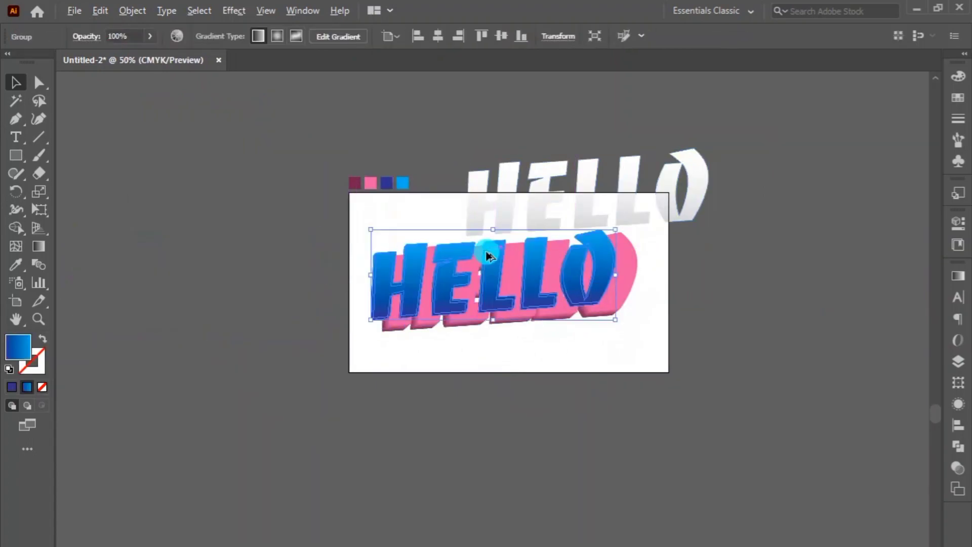
{"action": "left_click", "coordinate": [500, 427]}
{"action": "left_click_drag", "start_coordinate": [493, 361], "coordinate": [536, 368]}
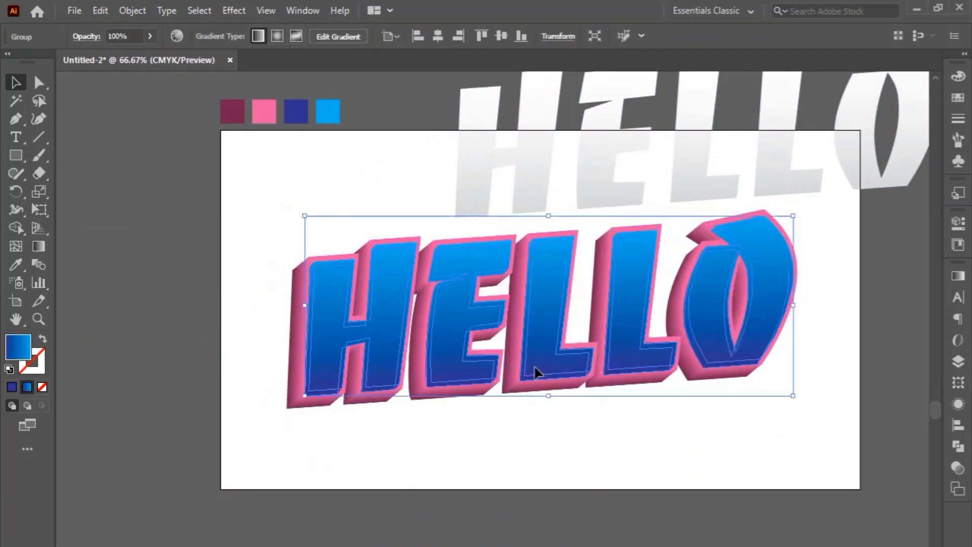
Nudge the blue HELLO slightly up and left to centre it on the pink letter faces
{"action": "key", "text": "Up"}
{"action": "key", "text": "Up"}
{"action": "key", "text": "Up"}
{"action": "key", "text": "Up"}
{"action": "key", "text": "Up"}
{"action": "key", "text": "Up"}
{"action": "key", "text": "Up"}
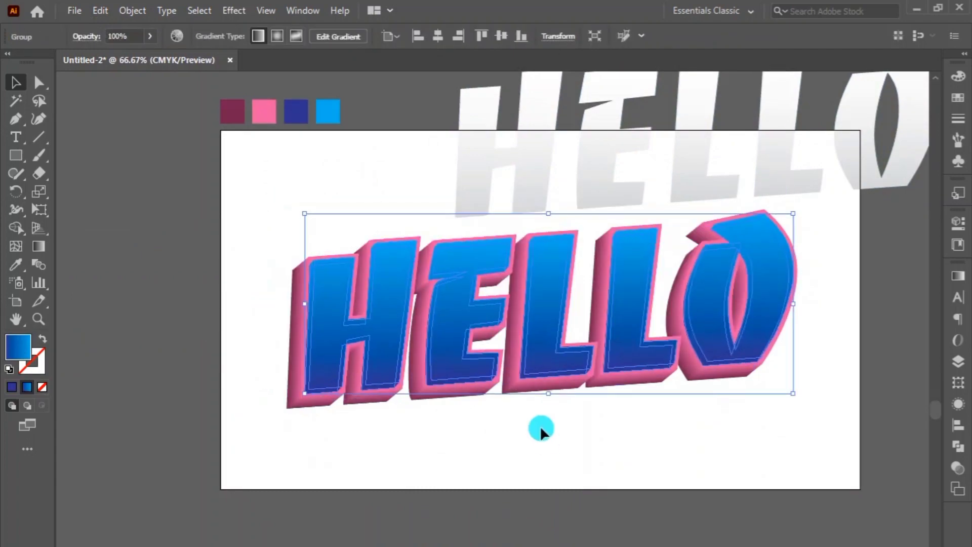
{"action": "key", "text": "Left"}
{"action": "key", "text": "Left"}
{"action": "key", "text": "Left"}
{"action": "key", "text": "Right"}
{"action": "key", "text": "Right"}
{"action": "key", "text": "Right"}
{"action": "key", "text": "Right"}
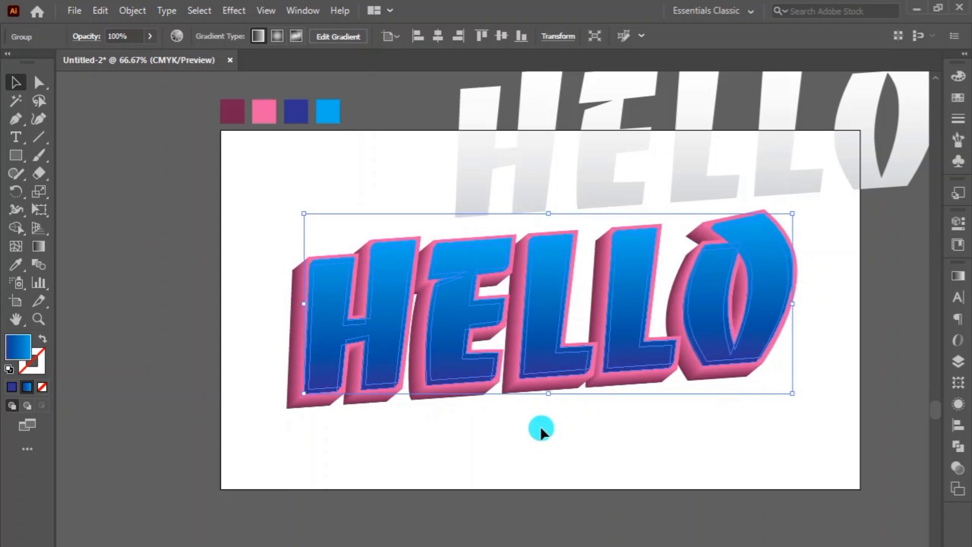
Place the white-to-grey HELLO over the blue one and nudge it slightly up and right to expose the blue depth
{"action": "left_click_drag", "start_coordinate": [467, 182], "coordinate": [336, 401]}
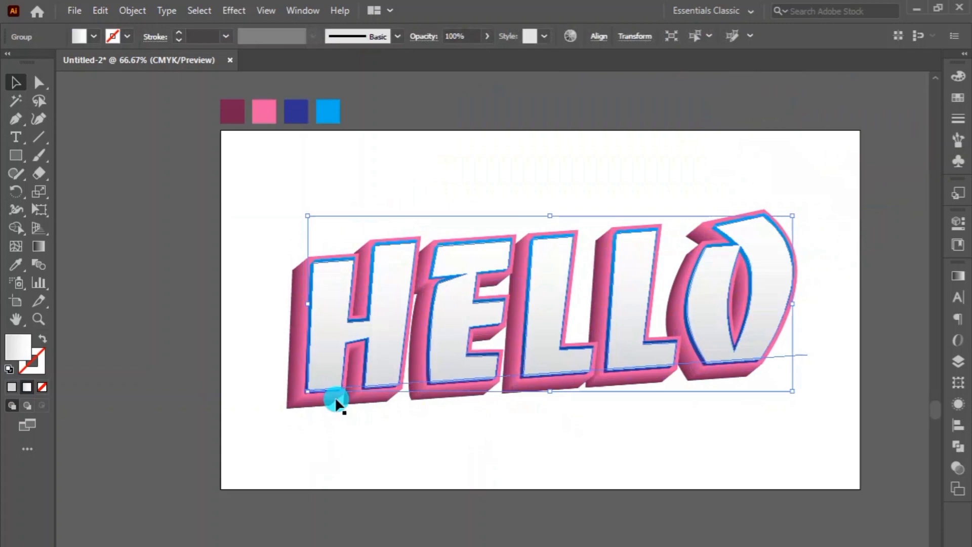
{"action": "key", "text": "Up"}
{"action": "key", "text": "Up"}
{"action": "key", "text": "Up"}
{"action": "key", "text": "Up"}
{"action": "key", "text": "Up"}
{"action": "key", "text": "Right"}
{"action": "key", "text": "Right"}
{"action": "key", "text": "Right"}
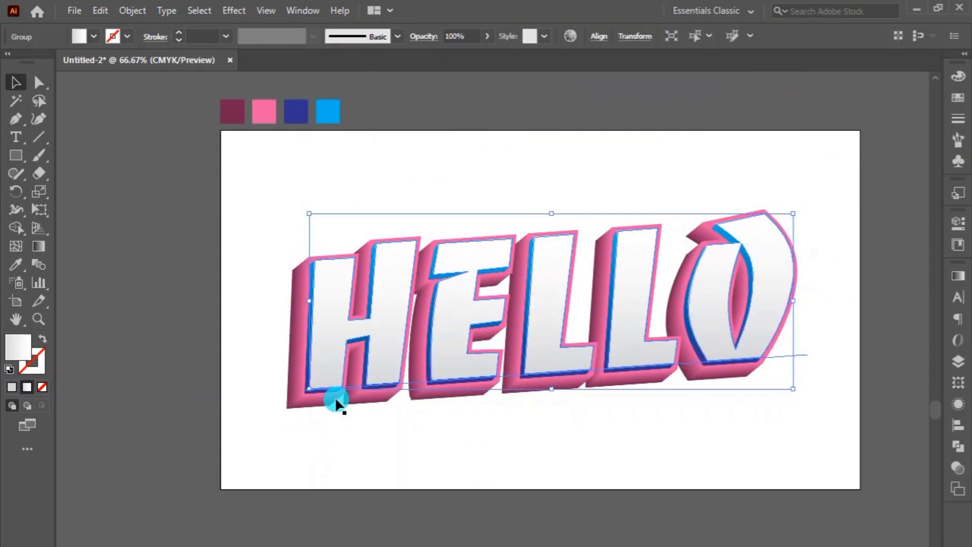
{"action": "key", "text": "Right"}
{"action": "key", "text": "Up"}
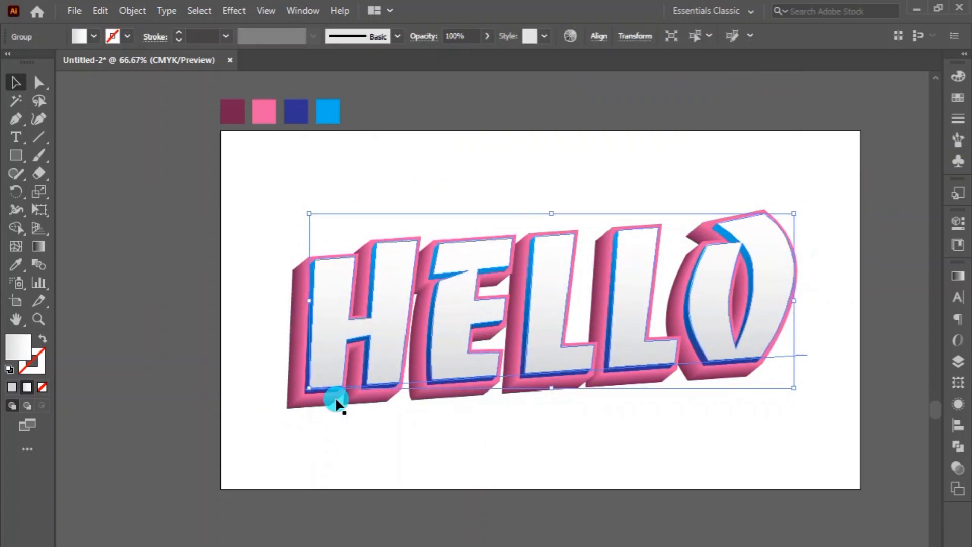
{"action": "key", "text": "Up"}
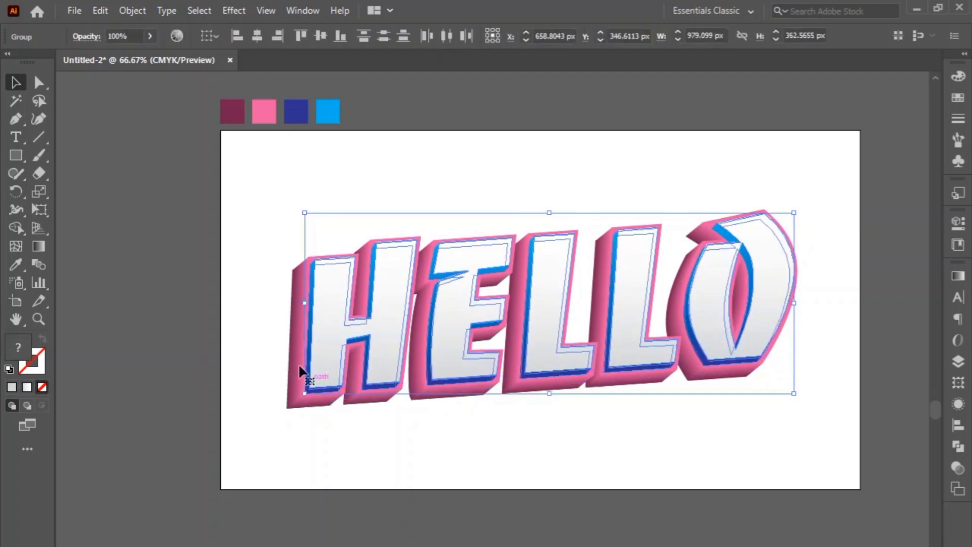
Move the white and blue HELLO together up off the pink blend and open the Drop Shadow effect for the pink blend
{"action": "left_click_drag", "start_coordinate": [300, 372], "coordinate": [444, 183]}
{"action": "left_click", "coordinate": [360, 283]}
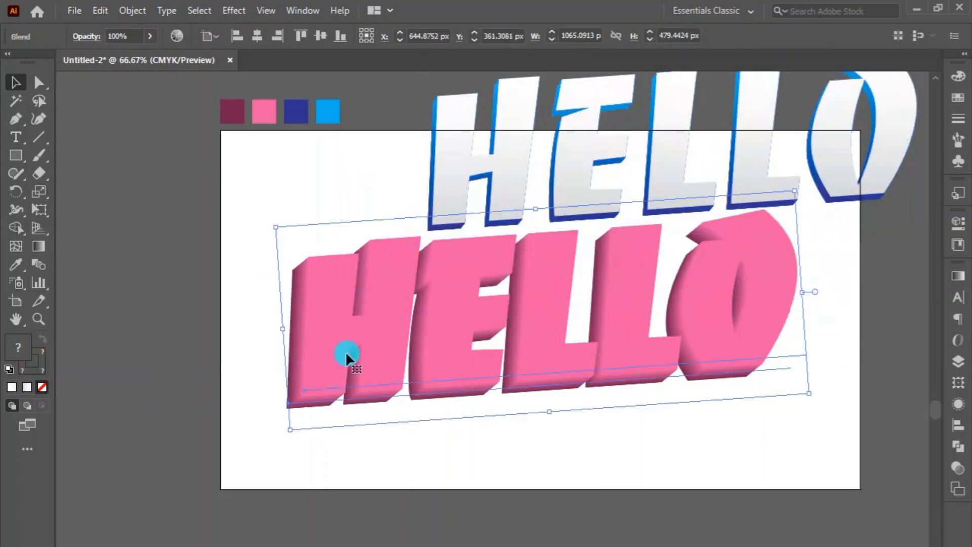
{"action": "left_click", "coordinate": [238, 10]}
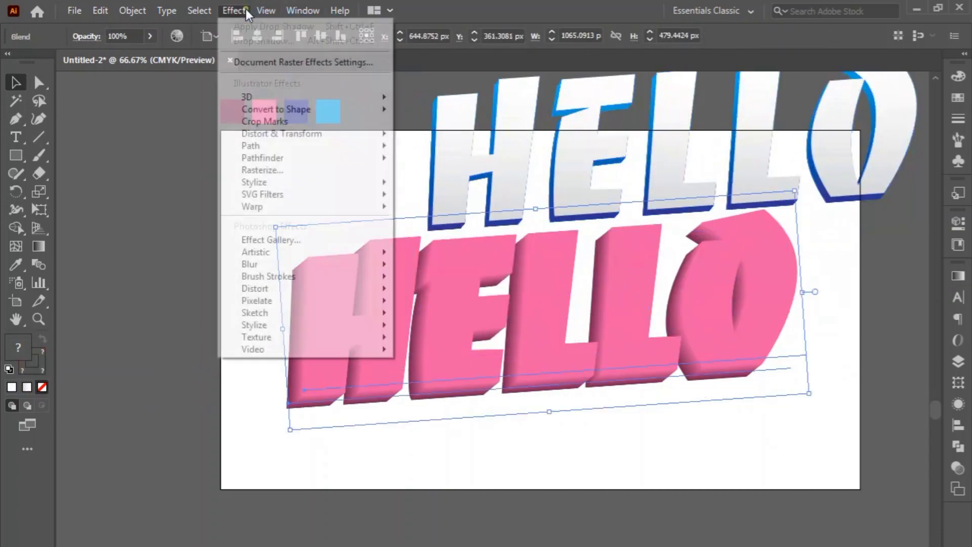
{"action": "left_click", "coordinate": [430, 183]}
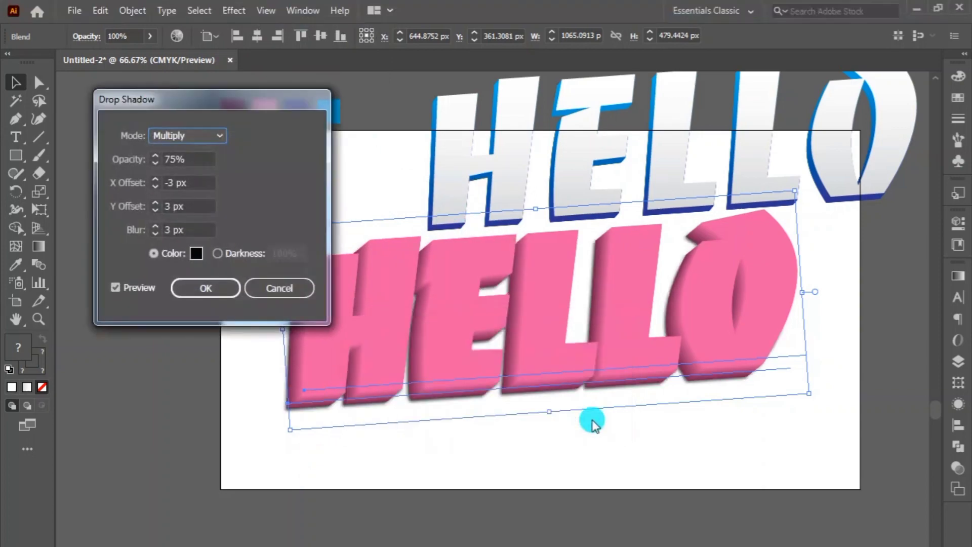
Try a drop shadow on the pink blend with X offset -9 px, Y offset 10 px and blur 8 px
{"action": "left_click", "coordinate": [185, 205]}
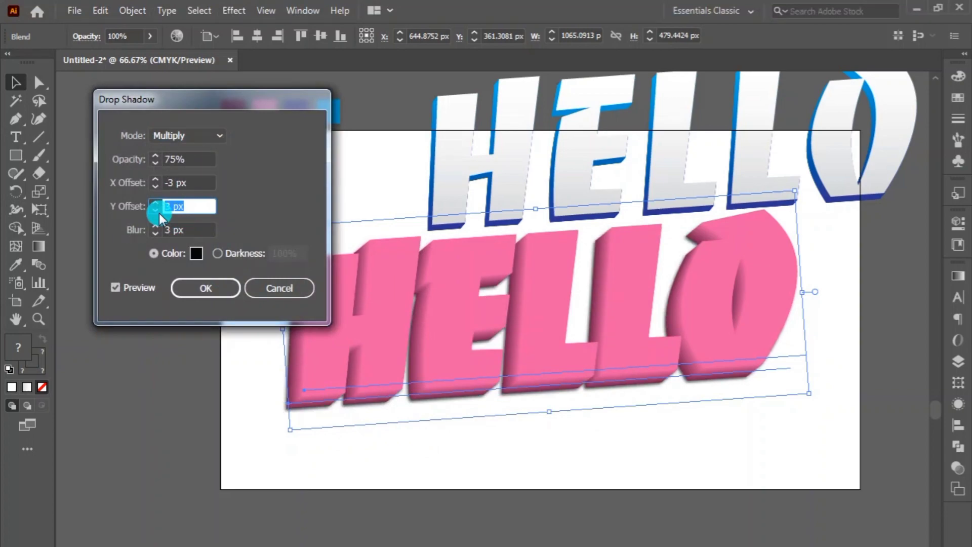
{"action": "type", "text": "8"}
{"action": "left_click", "coordinate": [165, 183]}
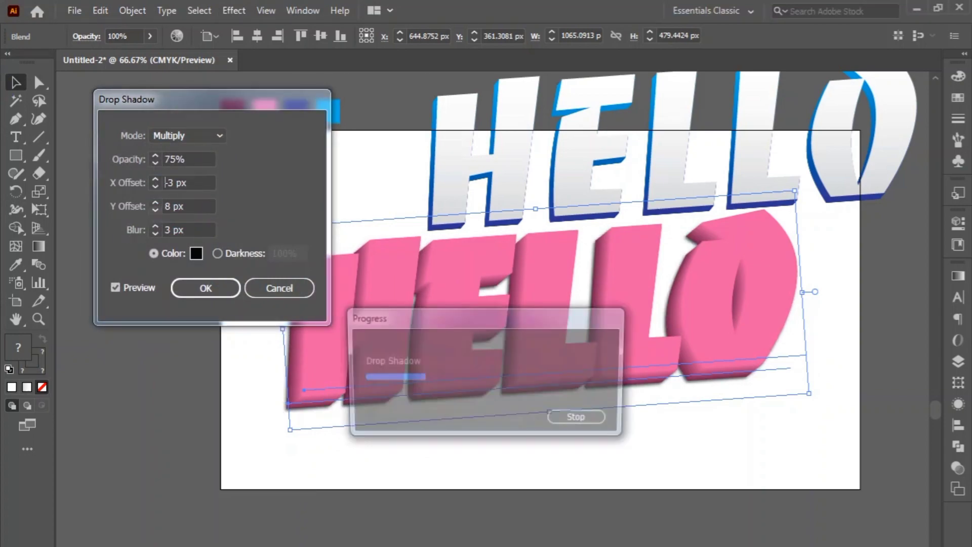
{"action": "key", "text": "Down"}
{"action": "key", "text": "Tab"}
{"action": "key", "text": "Up"}
{"action": "key", "text": "Up"}
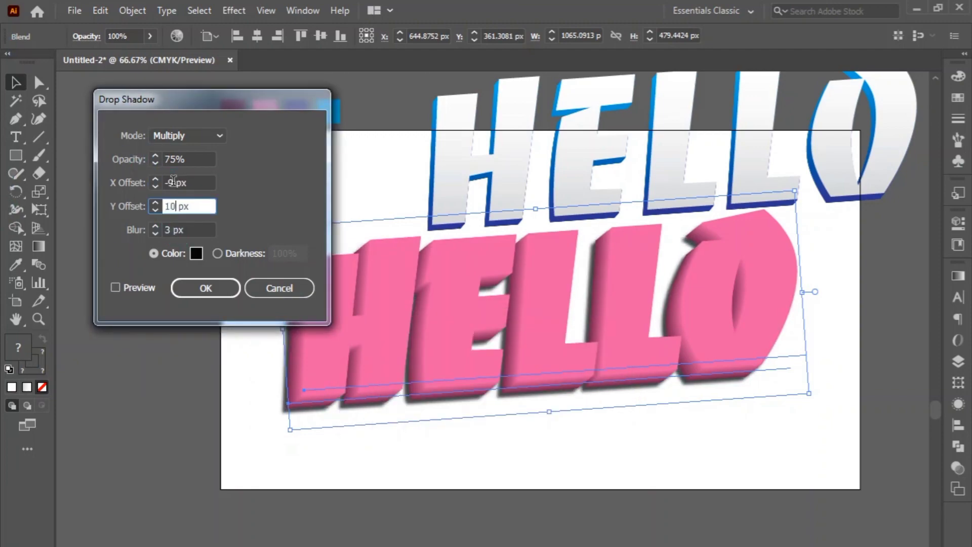
{"action": "key", "text": "Tab"}
{"action": "type", "text": "8"}
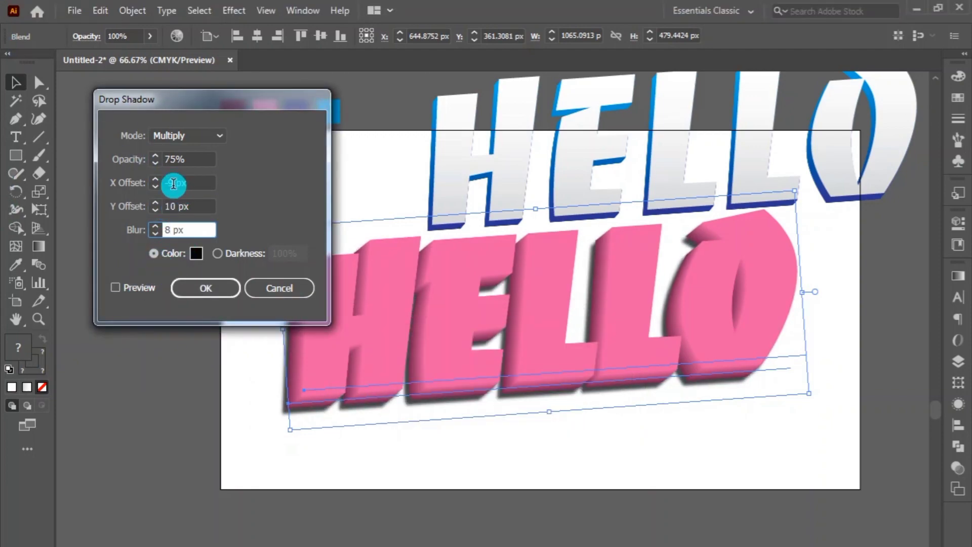
Apply the pink blend's drop shadow with X offset -13 px, Y offset 15 px and blur 10 px, and deselect it
{"action": "left_click", "coordinate": [169, 182]}
{"action": "left_click", "coordinate": [170, 229]}
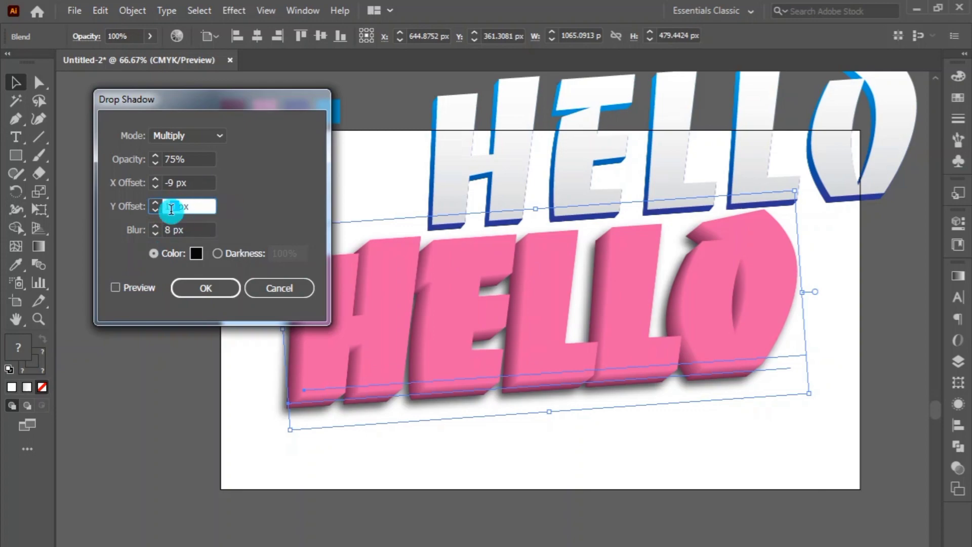
{"action": "type", "text": "15"}
{"action": "key", "text": "shift+Tab"}
{"action": "type", "text": "-13"}
{"action": "left_click", "coordinate": [172, 230]}
{"action": "type", "text": "10"}
{"action": "left_click", "coordinate": [187, 287]}
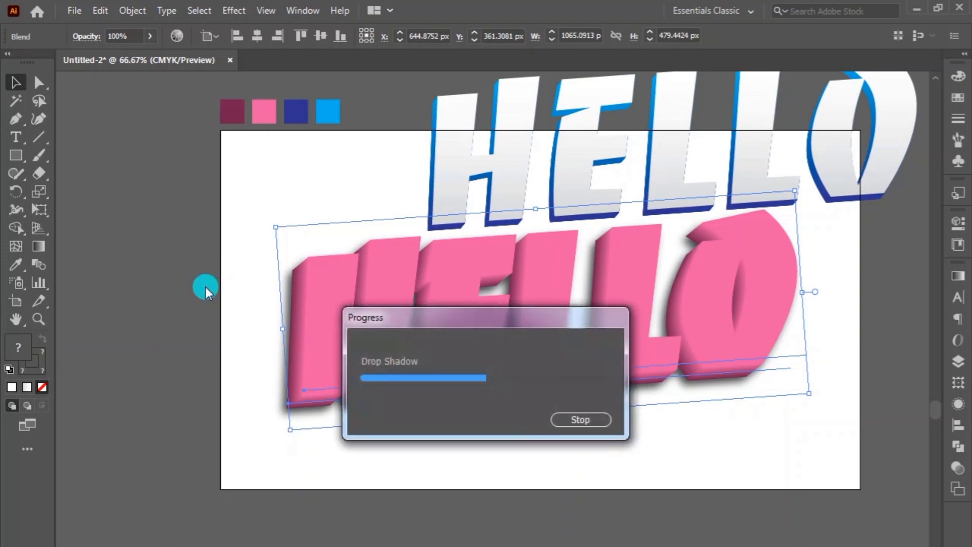
{"action": "left_click", "coordinate": [205, 284]}
{"action": "left_click", "coordinate": [327, 310]}
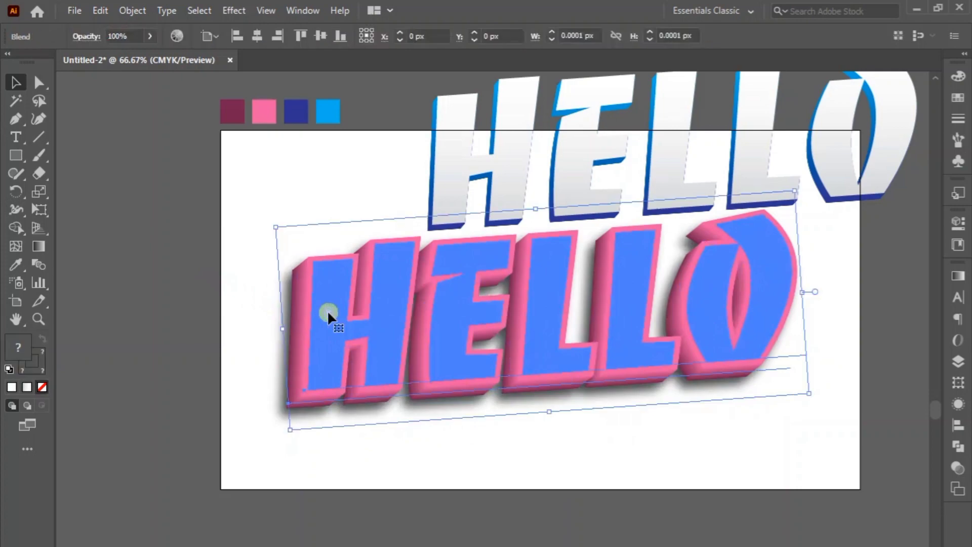
{"action": "left_click", "coordinate": [325, 162]}
Move the white-and-blue HELLO group down onto the artboard and apply a drop shadow with X offset -3 px, Y offset 3 px, blur 5 px
{"action": "left_click", "coordinate": [439, 164]}
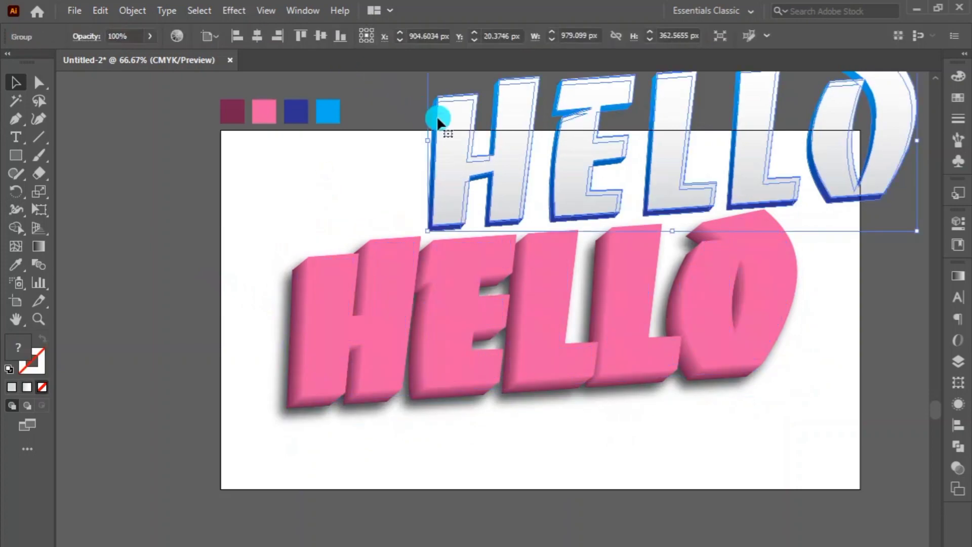
{"action": "left_click_drag", "start_coordinate": [438, 120], "coordinate": [384, 247]}
{"action": "left_click", "coordinate": [234, 12]}
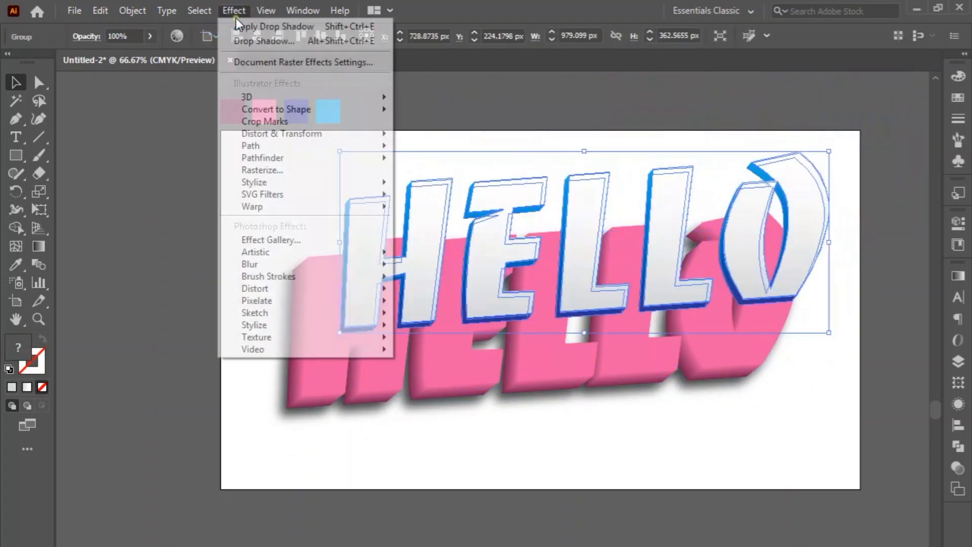
{"action": "mouse_move", "coordinate": [280, 181]}
{"action": "left_click", "coordinate": [413, 184]}
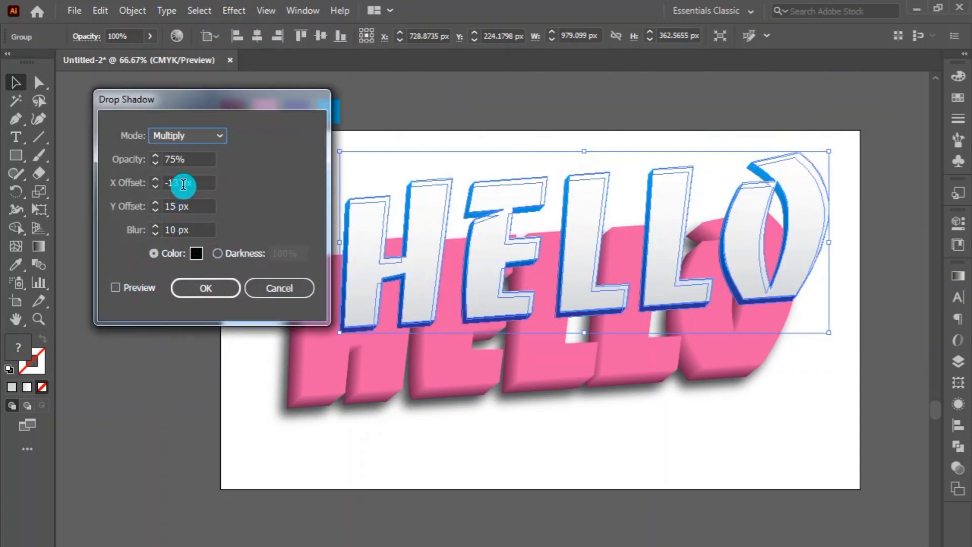
{"action": "left_click_drag", "start_coordinate": [183, 184], "coordinate": [173, 187]}
{"action": "key", "text": "BackSpace"}
{"action": "type", "text": "3"}
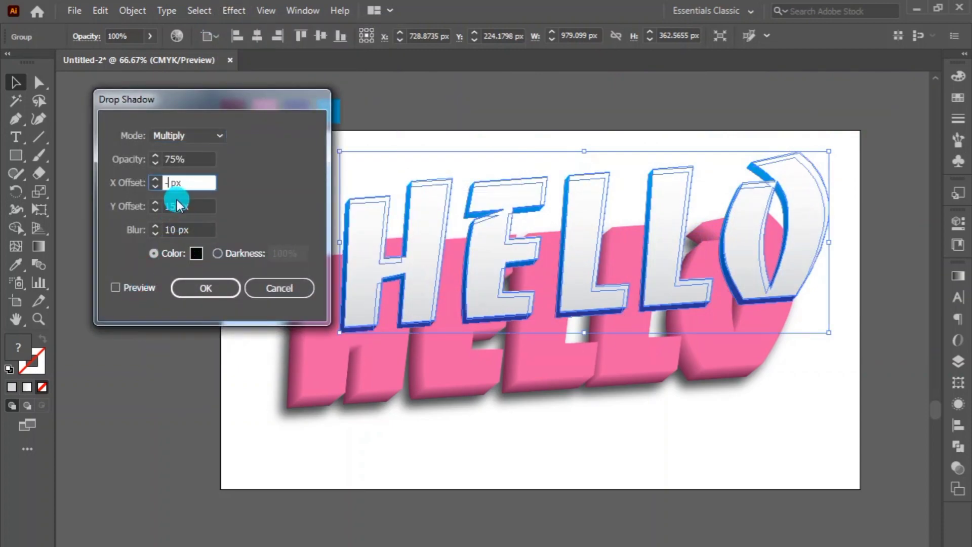
{"action": "key", "text": "Tab"}
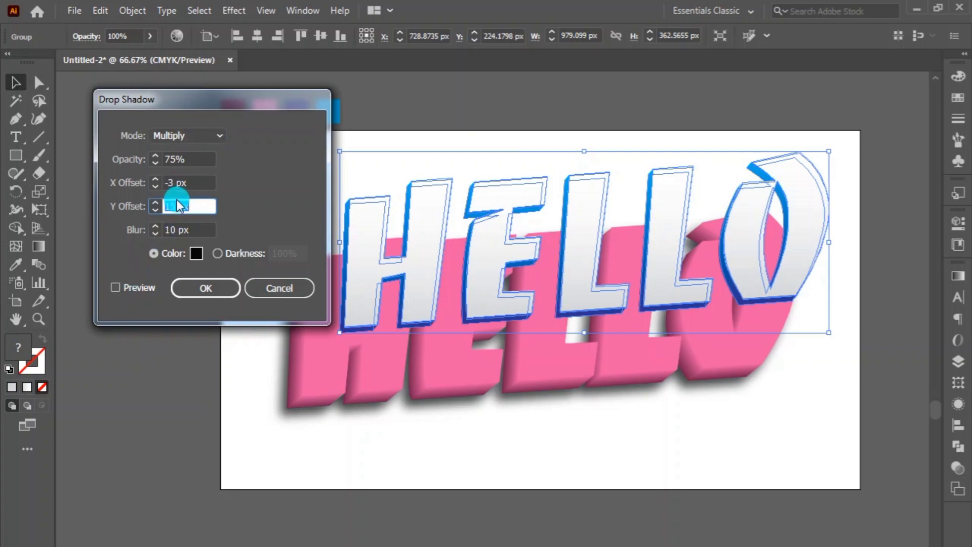
{"action": "type", "text": "3"}
{"action": "left_click", "coordinate": [174, 224]}
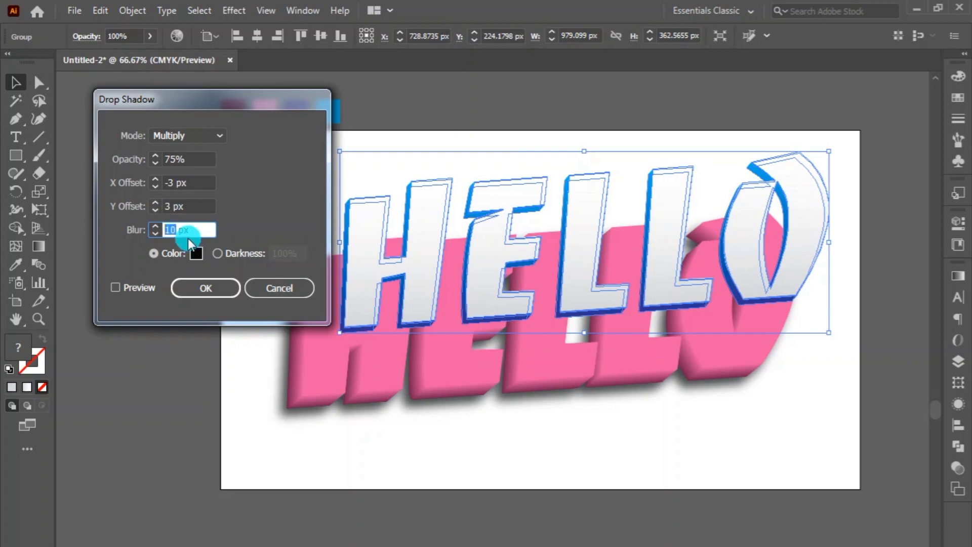
{"action": "type", "text": "5"}
{"action": "left_click", "coordinate": [196, 282]}
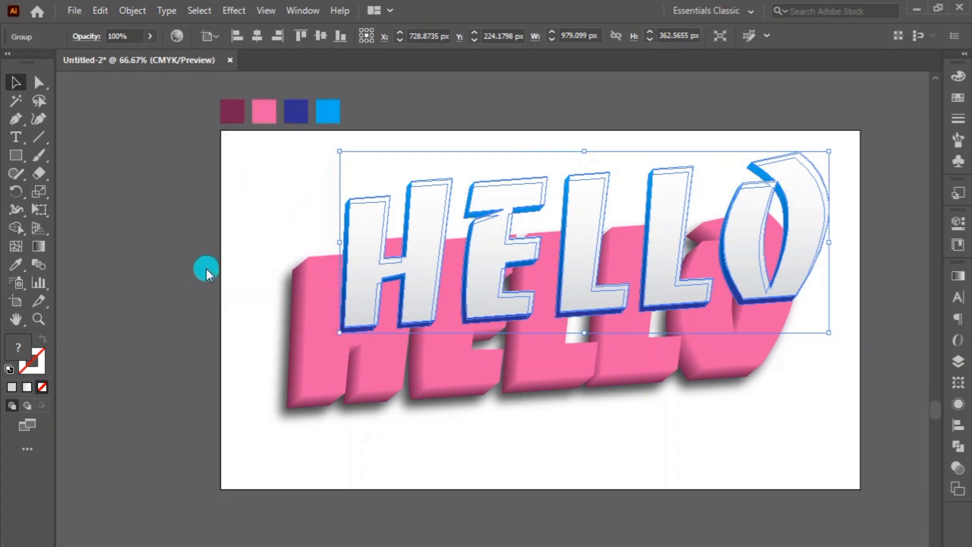
{"action": "left_click", "coordinate": [167, 253]}
Place the shadowed white-and-blue HELLO group over the pink letter faces and nudge it slightly right
{"action": "left_click", "coordinate": [354, 267]}
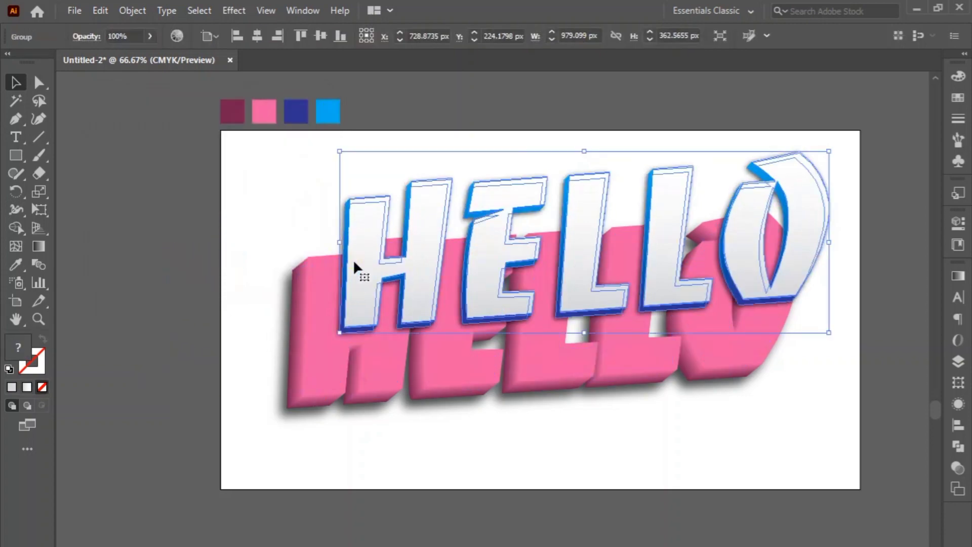
{"action": "left_click_drag", "start_coordinate": [353, 259], "coordinate": [323, 328]}
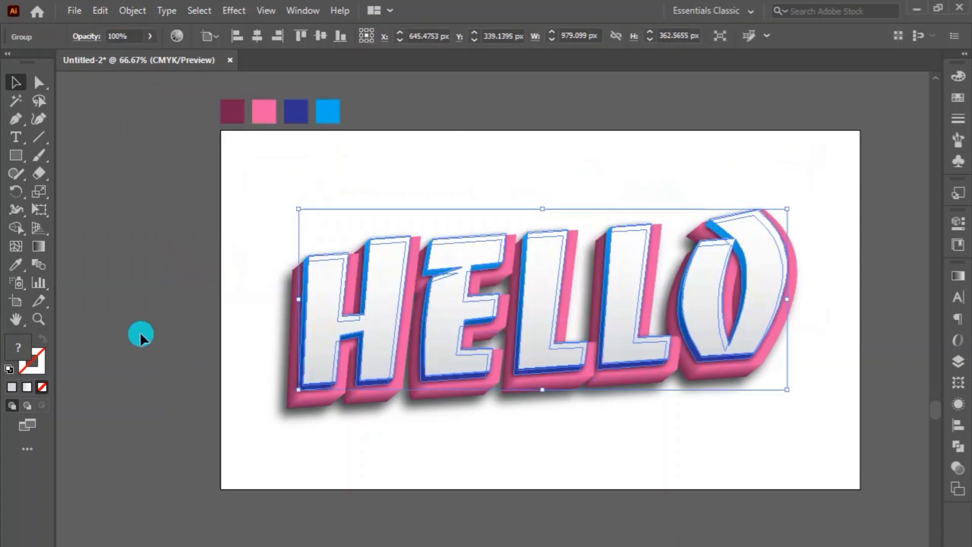
{"action": "key", "text": "Right"}
{"action": "key", "text": "Right"}
{"action": "key", "text": "Right"}
{"action": "key", "text": "Right"}
{"action": "key", "text": "Right"}
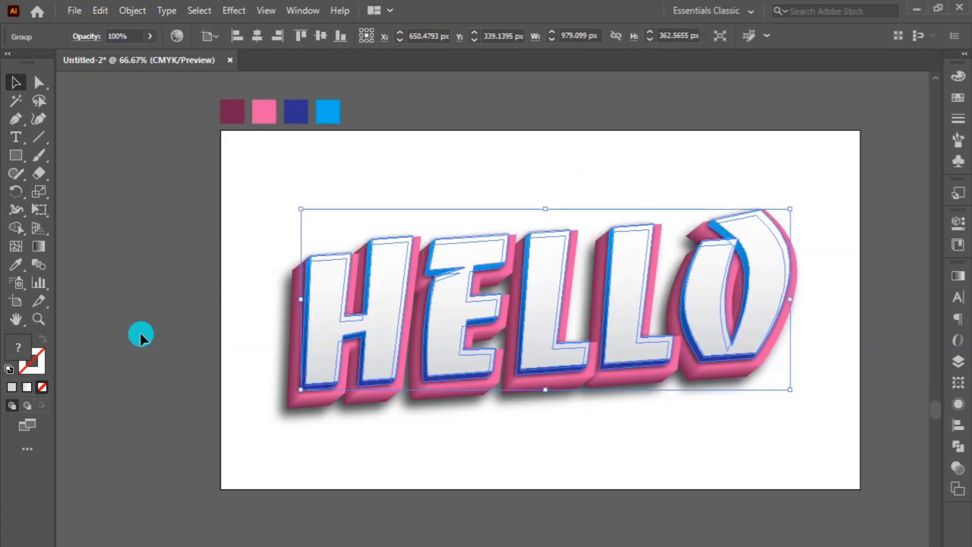
Nudge the white-and-blue HELLO group 7 px down and 10 px right over the pink letters, and deselect it
{"action": "key", "text": "Down"}
{"action": "key", "text": "Down"}
{"action": "key", "text": "Down"}
{"action": "key", "text": "Down"}
{"action": "key", "text": "Down"}
{"action": "key", "text": "Down"}
{"action": "key", "text": "Down"}
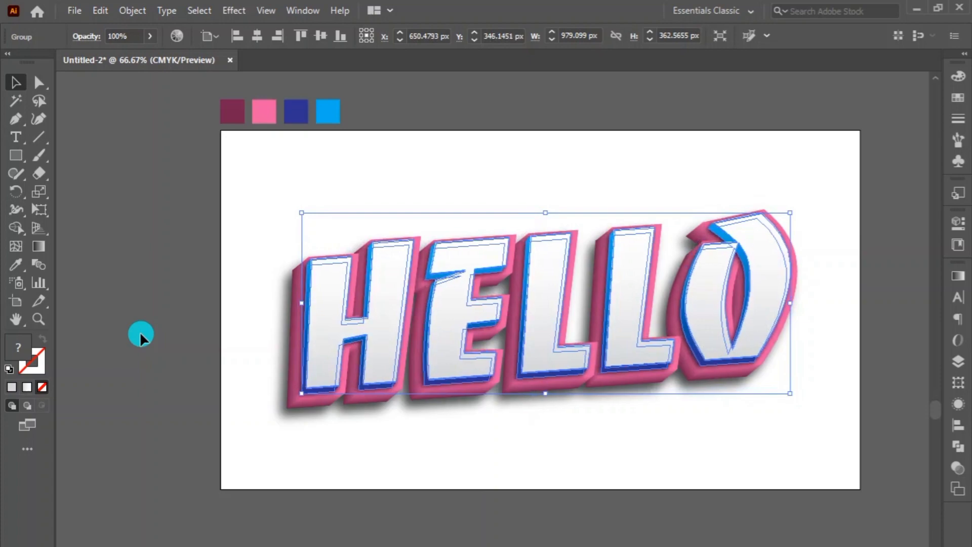
{"action": "key", "text": "Right"}
{"action": "key", "text": "Right"}
{"action": "key", "text": "Right"}
{"action": "key", "text": "Right"}
{"action": "key", "text": "Right"}
{"action": "key", "text": "Right"}
{"action": "key", "text": "Right"}
{"action": "key", "text": "Right"}
{"action": "key", "text": "Right"}
{"action": "key", "text": "Right"}
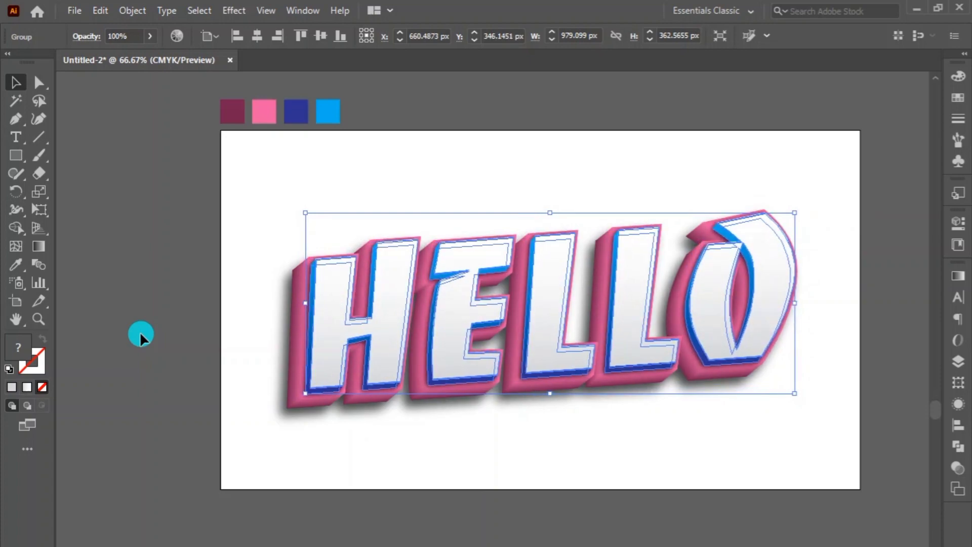
{"action": "left_click", "coordinate": [157, 339]}
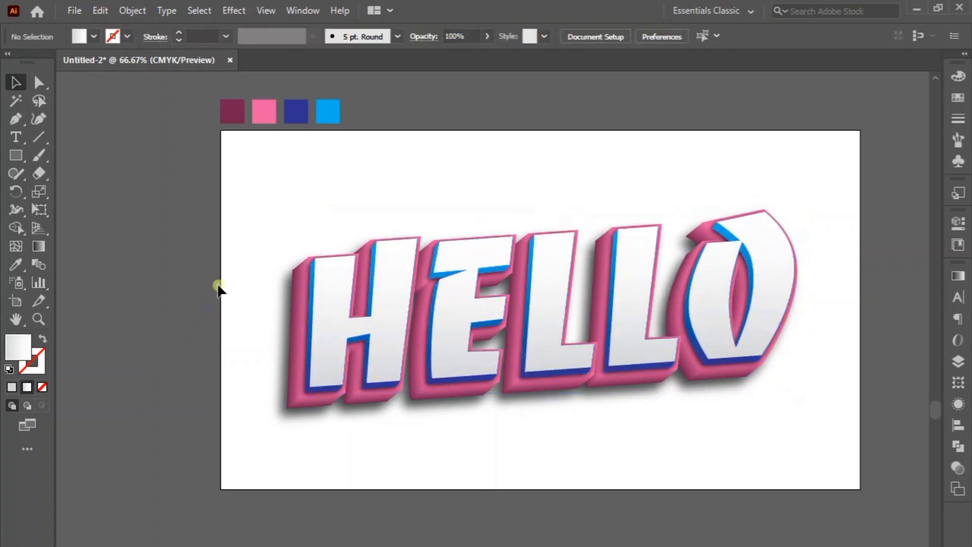
Reselect the white-and-blue HELLO group and shift it about 4 px left and 2 px down
{"action": "left_click_drag", "start_coordinate": [254, 248], "coordinate": [326, 271]}
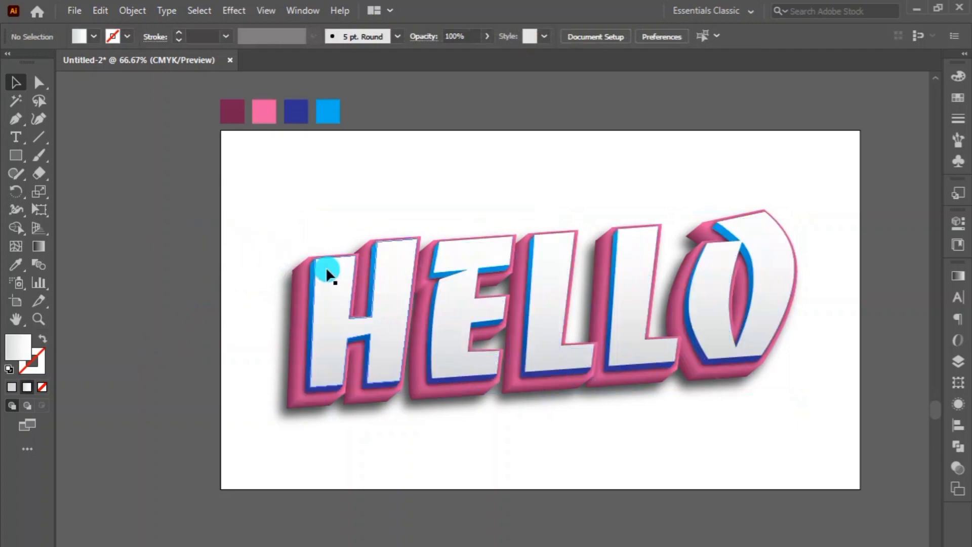
{"action": "left_click_drag", "start_coordinate": [311, 330], "coordinate": [311, 330]}
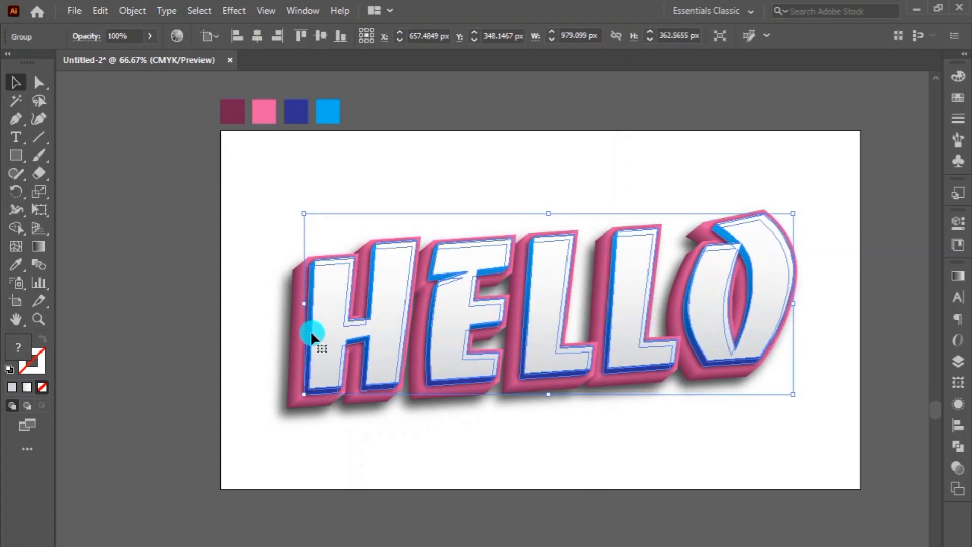
{"action": "key", "text": "Left"}
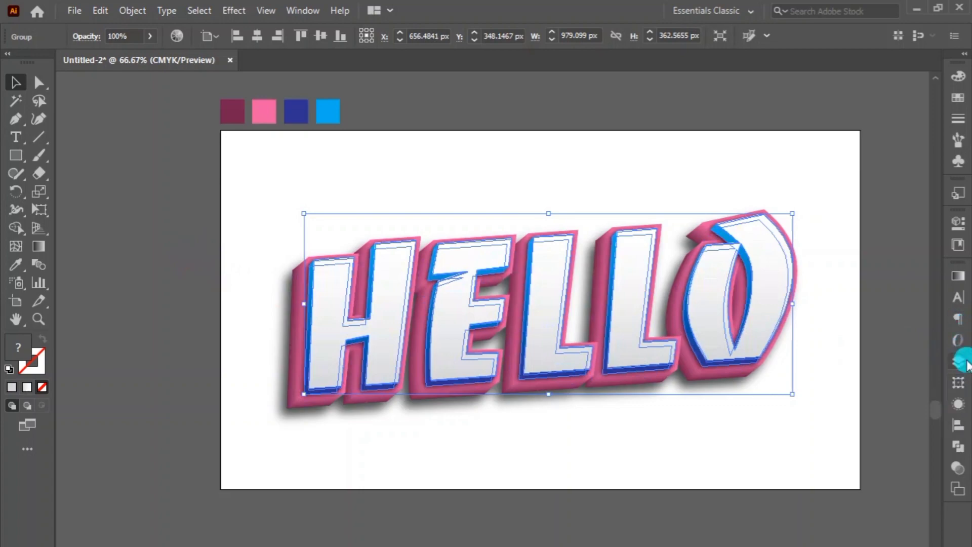
Set the blur of the white-and-blue HELLO group's existing drop shadow to 3 px, and deselect the group
{"action": "left_click", "coordinate": [958, 405]}
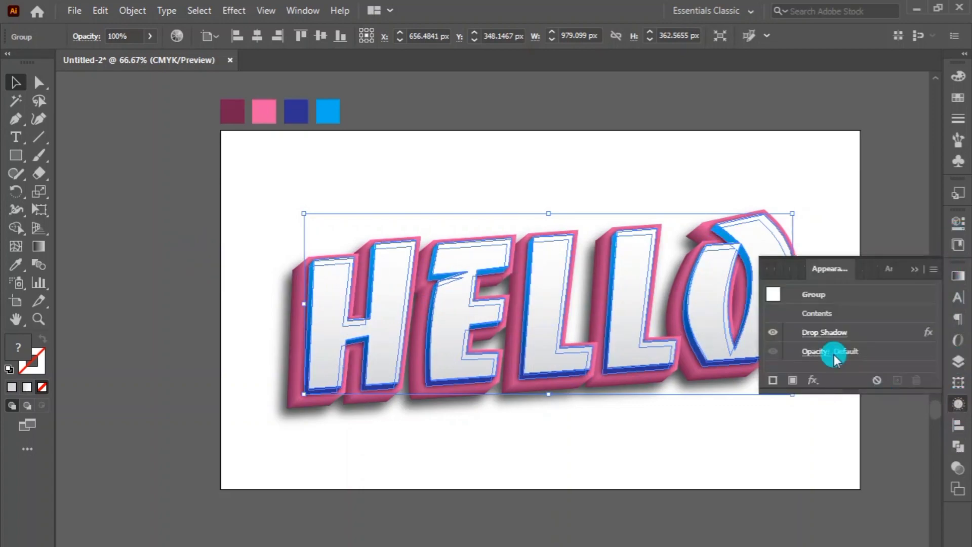
{"action": "left_click", "coordinate": [825, 333]}
{"action": "double_click", "coordinate": [167, 228]}
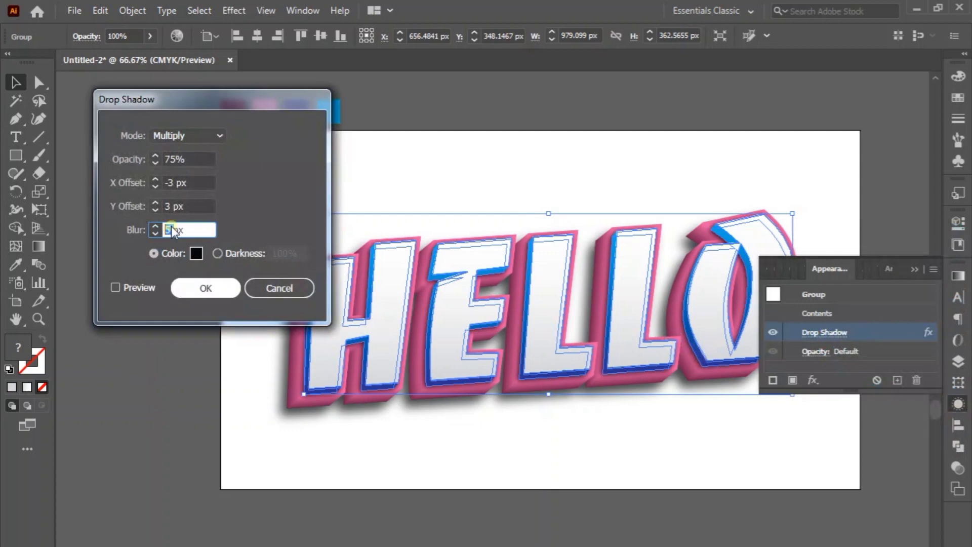
{"action": "type", "text": "3"}
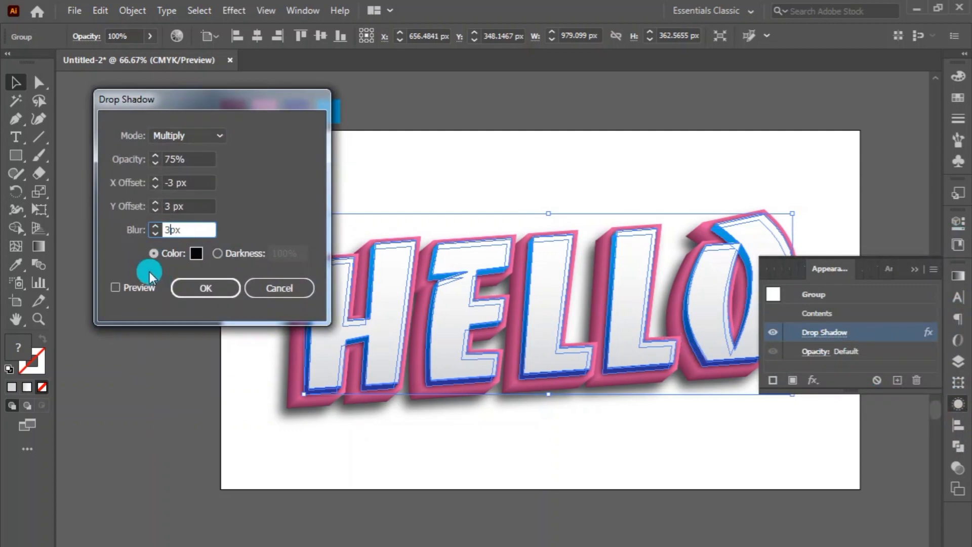
{"action": "left_click", "coordinate": [203, 294]}
{"action": "left_click", "coordinate": [169, 329]}
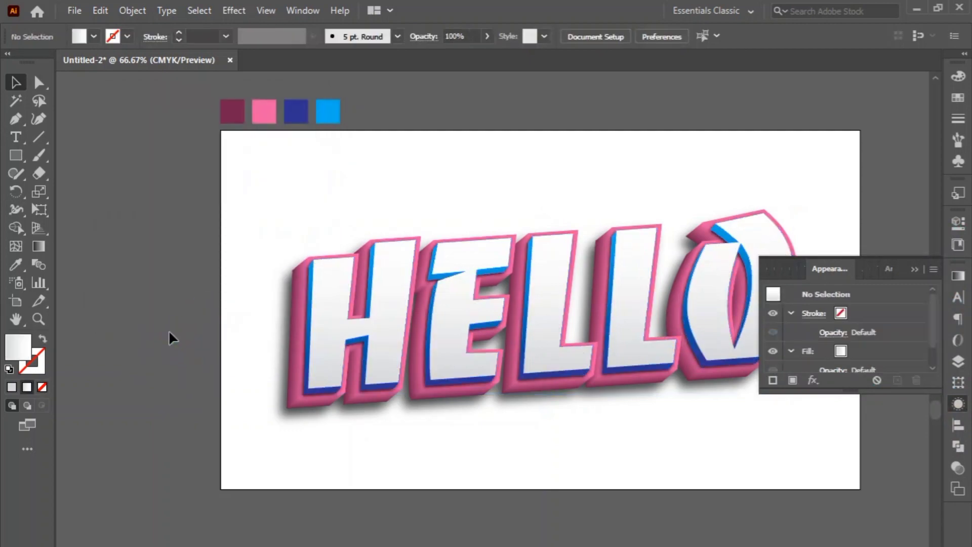
Fine-tune the white-and-blue HELLO group's position by nudging it 4 px right and 3 px up, and deselect it
{"action": "left_click", "coordinate": [314, 330]}
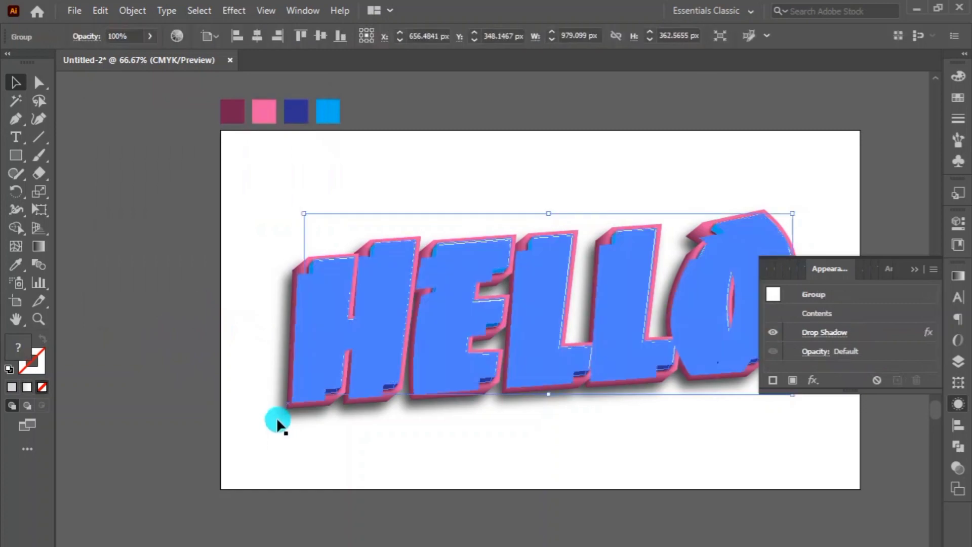
{"action": "key", "text": "Right"}
{"action": "key", "text": "Right"}
{"action": "key", "text": "Right"}
{"action": "key", "text": "Right"}
{"action": "left_click", "coordinate": [213, 347]}
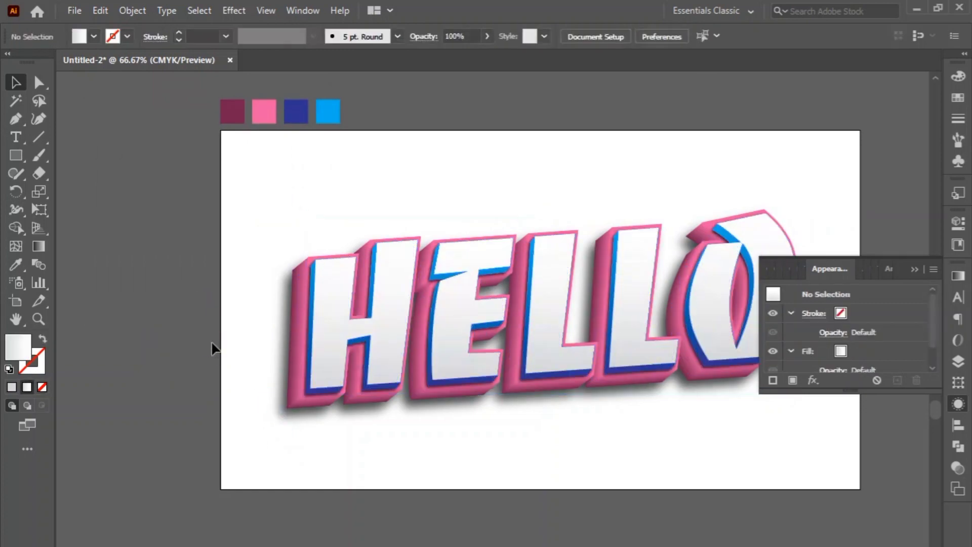
{"action": "left_click", "coordinate": [317, 322]}
{"action": "key", "text": "Up"}
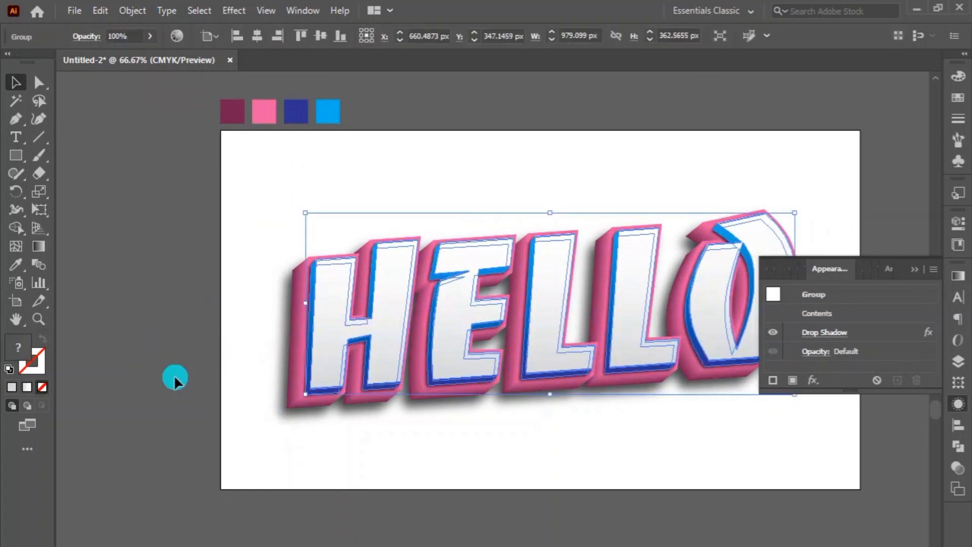
{"action": "key", "text": "Up"}
{"action": "key", "text": "Right"}
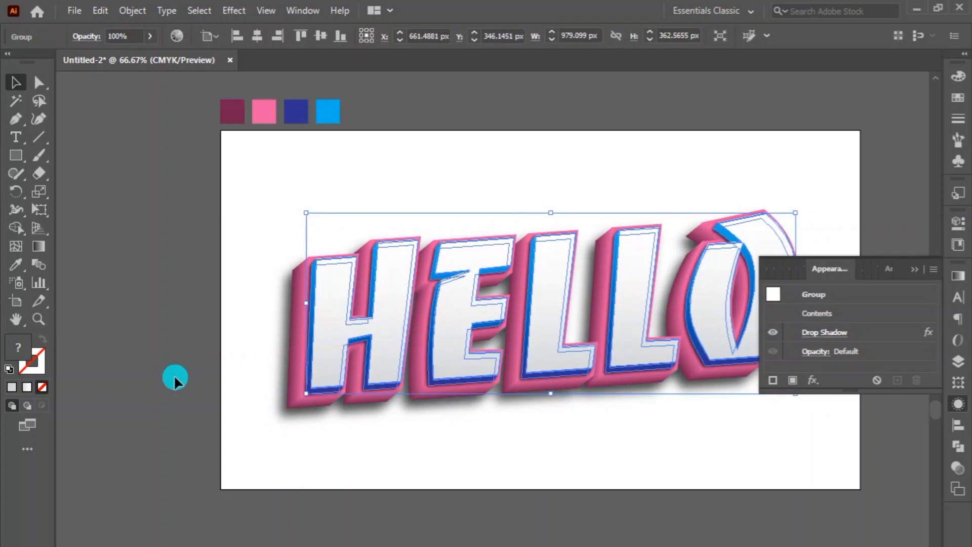
{"action": "key", "text": "Up"}
{"action": "key", "text": "Left"}
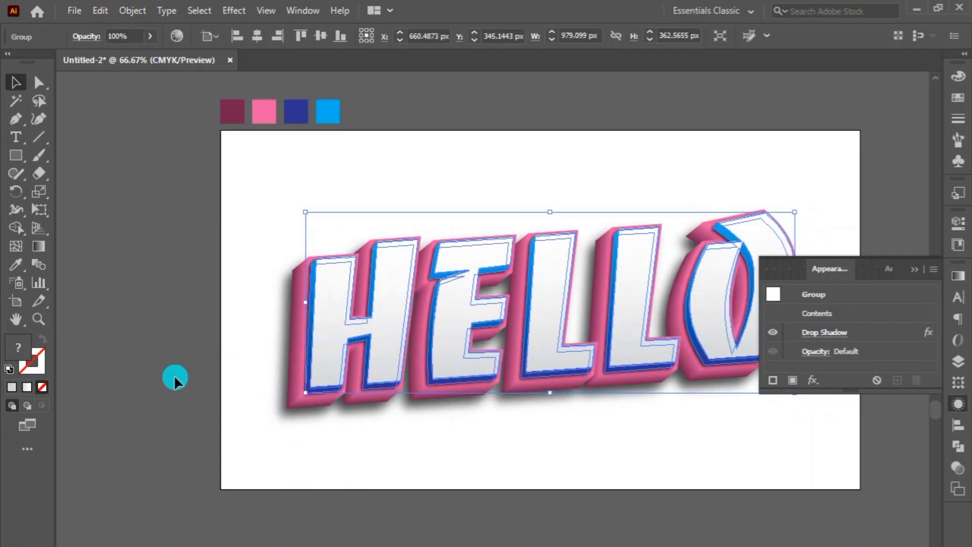
{"action": "left_click", "coordinate": [174, 375]}
Set the opacity of the pink HELLO blend's drop shadow to 60% and deselect the blend
{"action": "left_click", "coordinate": [277, 359]}
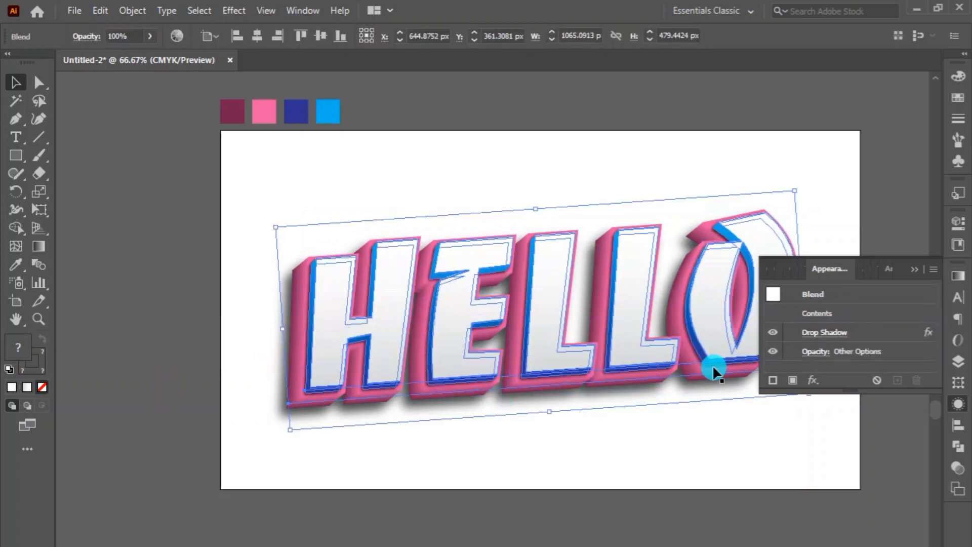
{"action": "left_click", "coordinate": [824, 332]}
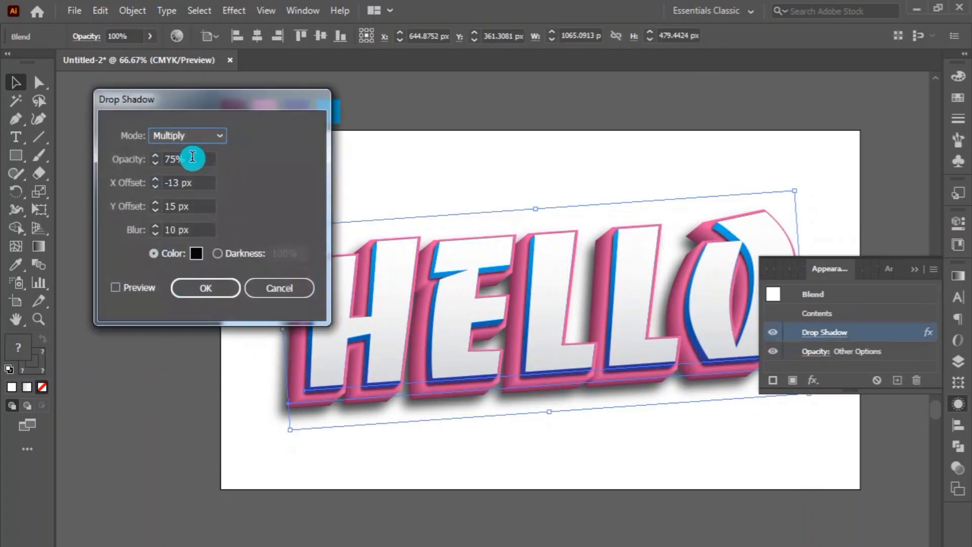
{"action": "double_click", "coordinate": [168, 157]}
{"action": "type", "text": "60"}
{"action": "key", "text": "Return"}
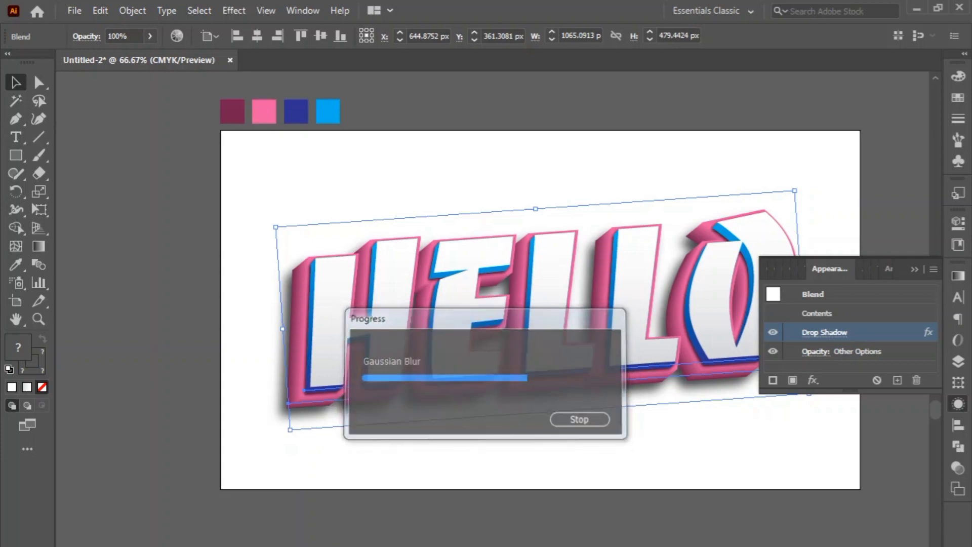
{"action": "left_click", "coordinate": [35, 193]}
{"action": "key", "text": "v"}
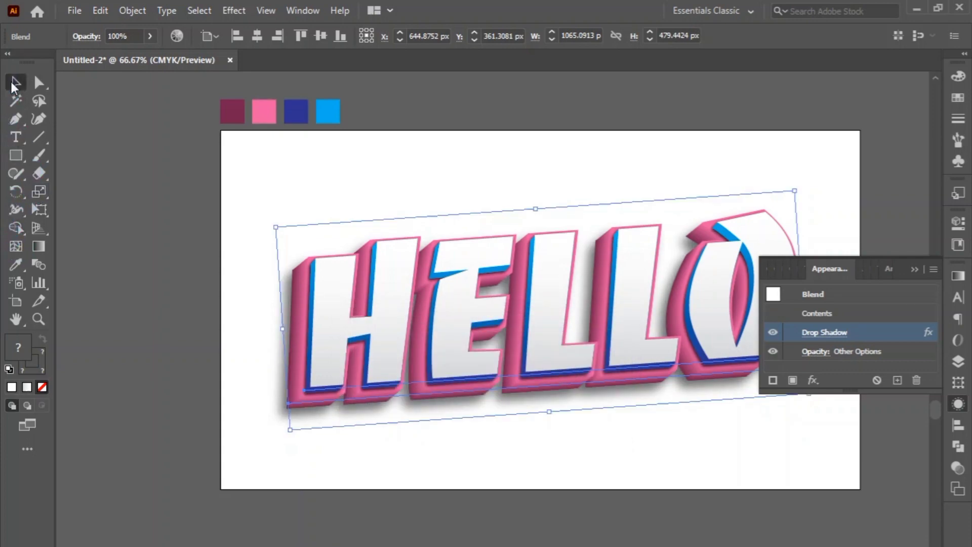
{"action": "left_click", "coordinate": [915, 269]}
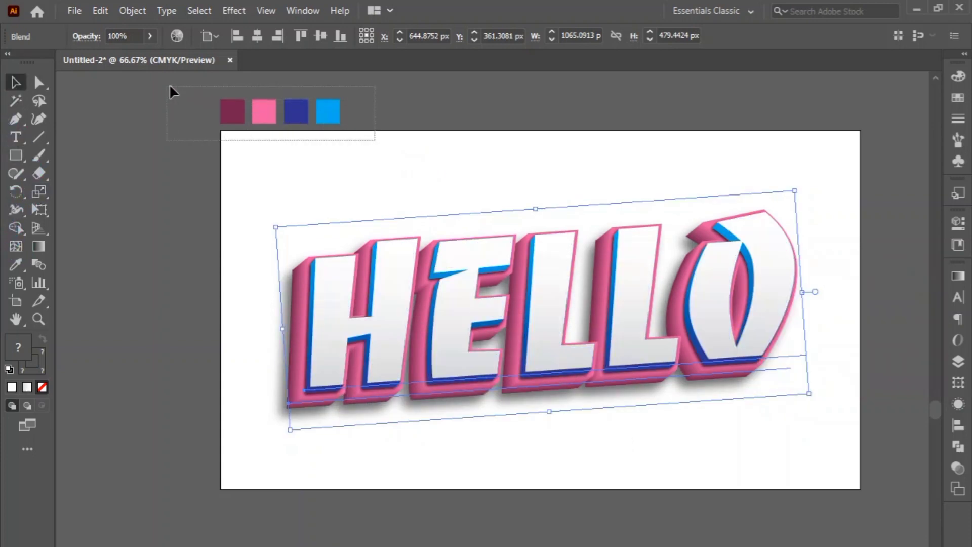
{"action": "left_click", "coordinate": [167, 96]}
Draw a rectangle covering the whole artboard, fill it with the bright blue swatch colour and send it behind the HELLO text
{"action": "left_click", "coordinate": [16, 156]}
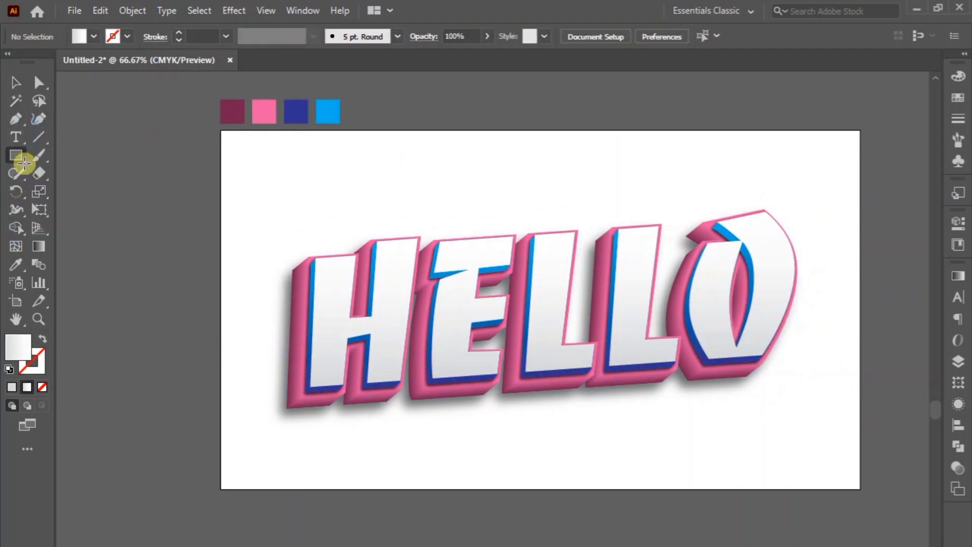
{"action": "left_click_drag", "start_coordinate": [222, 131], "coordinate": [862, 489]}
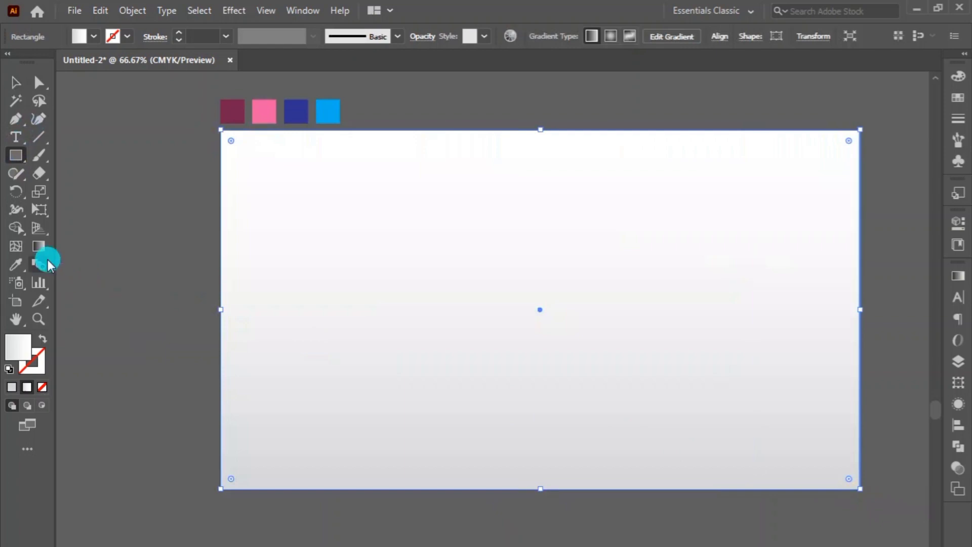
{"action": "left_click", "coordinate": [19, 263]}
{"action": "left_click", "coordinate": [327, 112]}
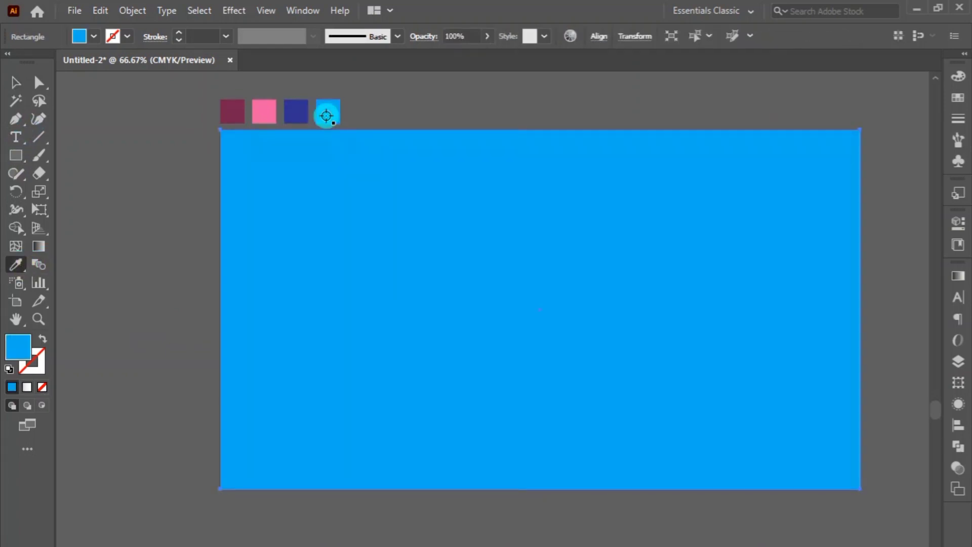
{"action": "key", "text": "ctrl+shift+bracketleft"}
{"action": "key", "text": "ctrl+shift+a"}
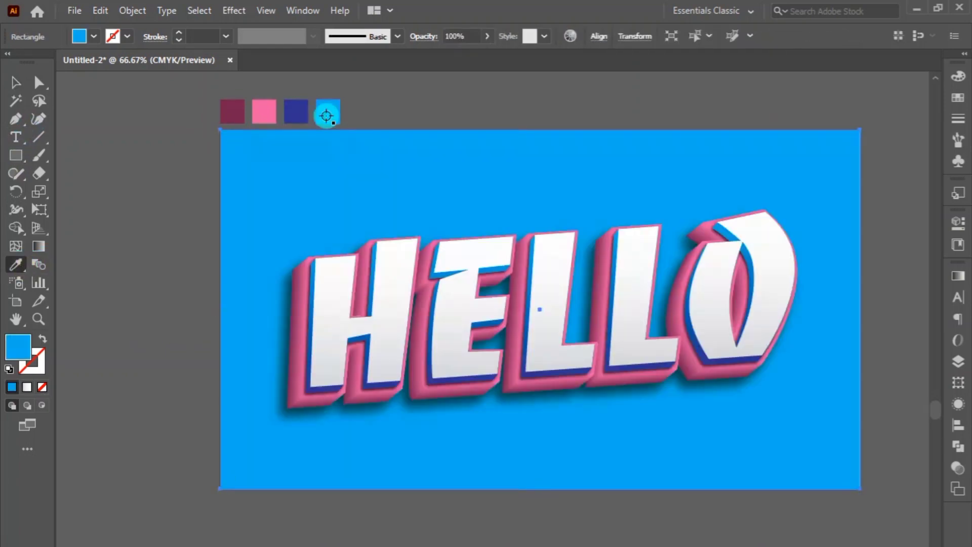
Delete the four colour sample squares above the artboard
{"action": "left_click", "coordinate": [41, 80]}
{"action": "left_click", "coordinate": [16, 82]}
{"action": "left_click_drag", "start_coordinate": [126, 91], "coordinate": [361, 120]}
{"action": "left_click", "coordinate": [341, 109]}
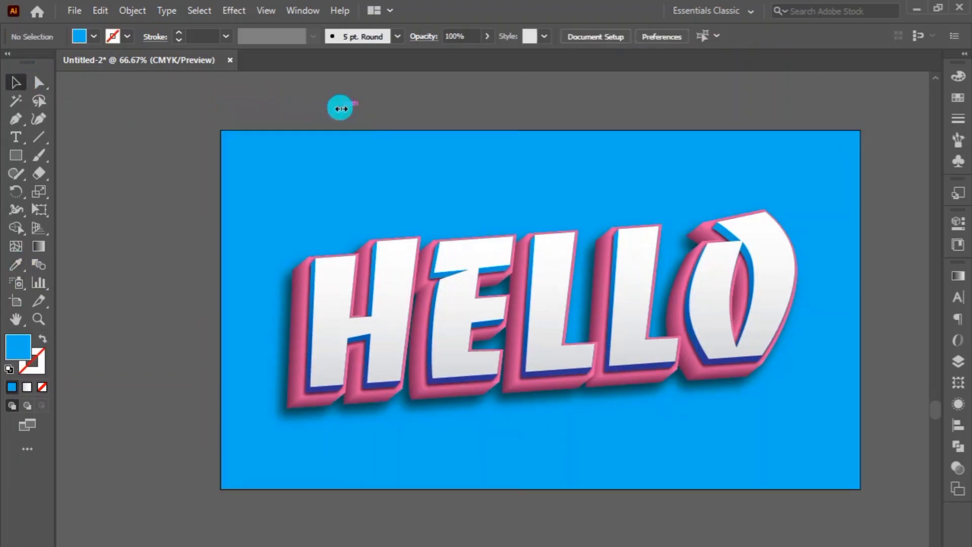
Centre the HELLO artwork horizontally on the blue background rectangle, and deselect everything
{"action": "left_click", "coordinate": [344, 136]}
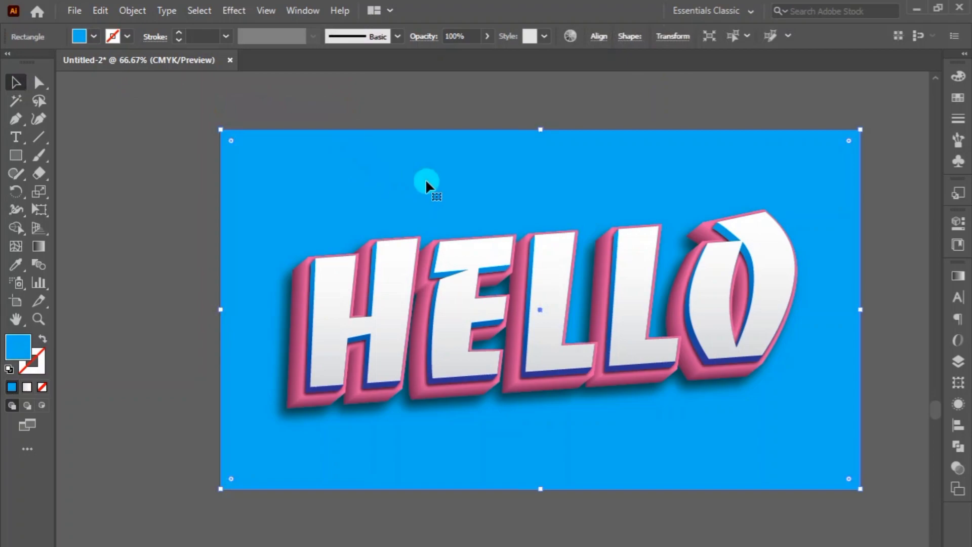
{"action": "left_click", "coordinate": [176, 200]}
{"action": "left_click_drag", "start_coordinate": [159, 219], "coordinate": [857, 422]}
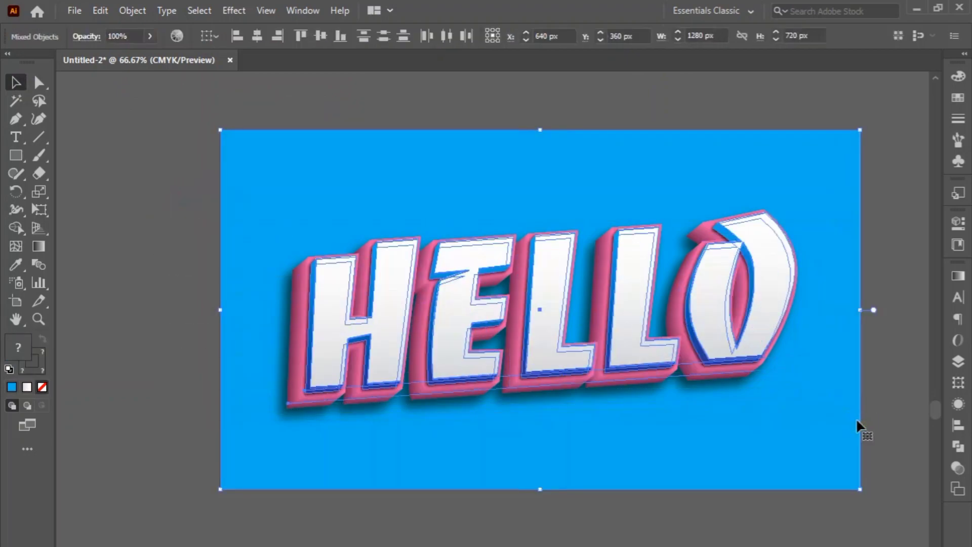
{"action": "left_click", "coordinate": [484, 206], "text": "shift"}
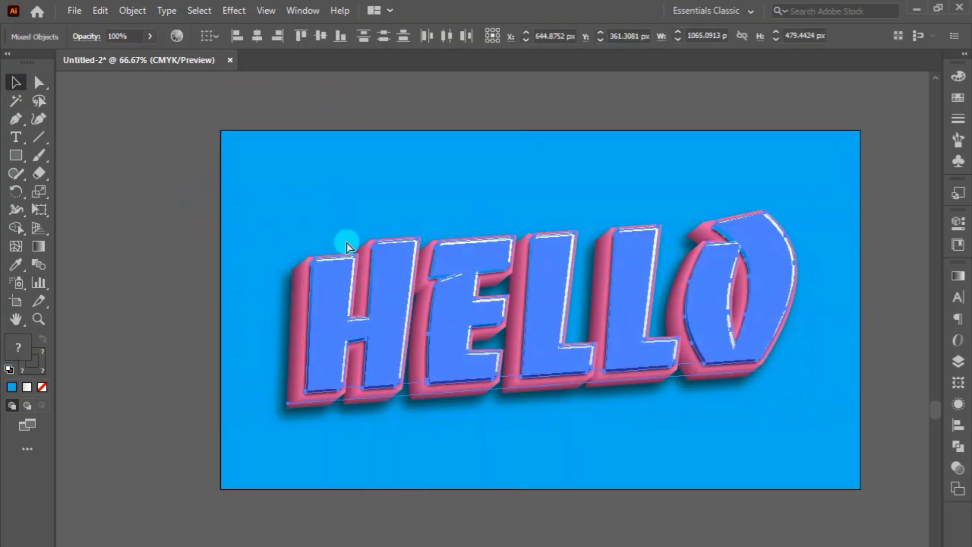
{"action": "left_click", "coordinate": [345, 168], "text": "shift"}
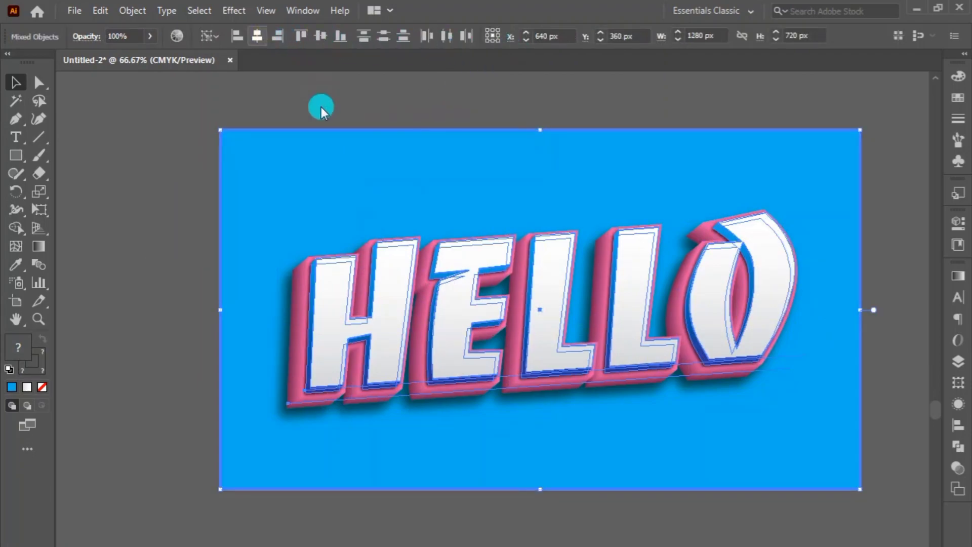
{"action": "left_click", "coordinate": [274, 106]}
Change the background rectangle's fill to a lighter sky blue, and deselect it
{"action": "left_click", "coordinate": [266, 195]}
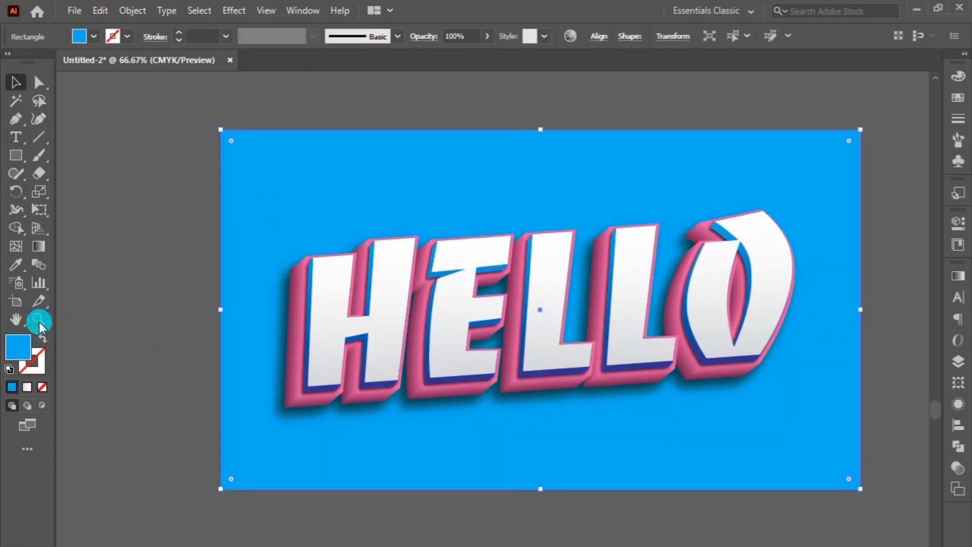
{"action": "double_click", "coordinate": [14, 357]}
{"action": "left_click", "coordinate": [309, 451]}
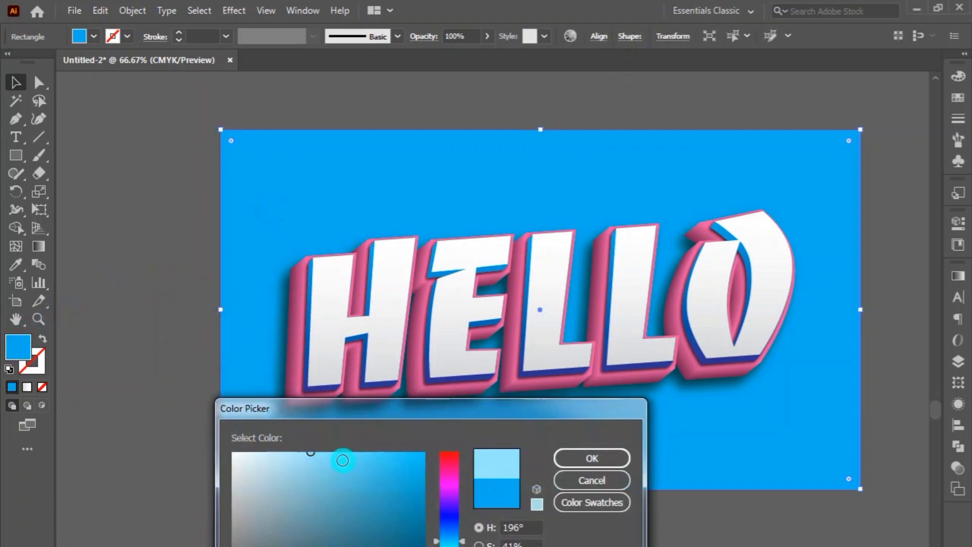
{"action": "left_click", "coordinate": [342, 460]}
{"action": "left_click", "coordinate": [592, 458]}
{"action": "left_click", "coordinate": [169, 211]}
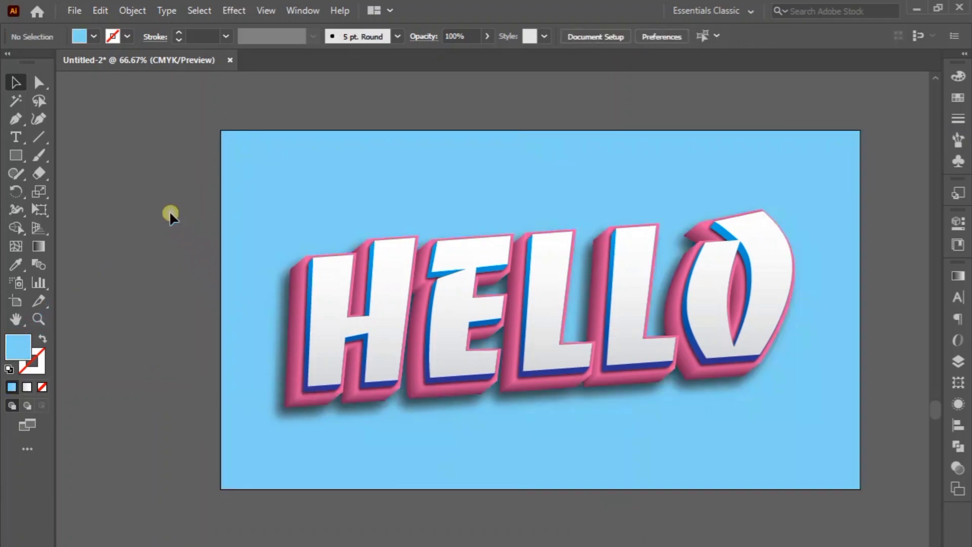
{"action": "key", "text": "ctrl+minus"}
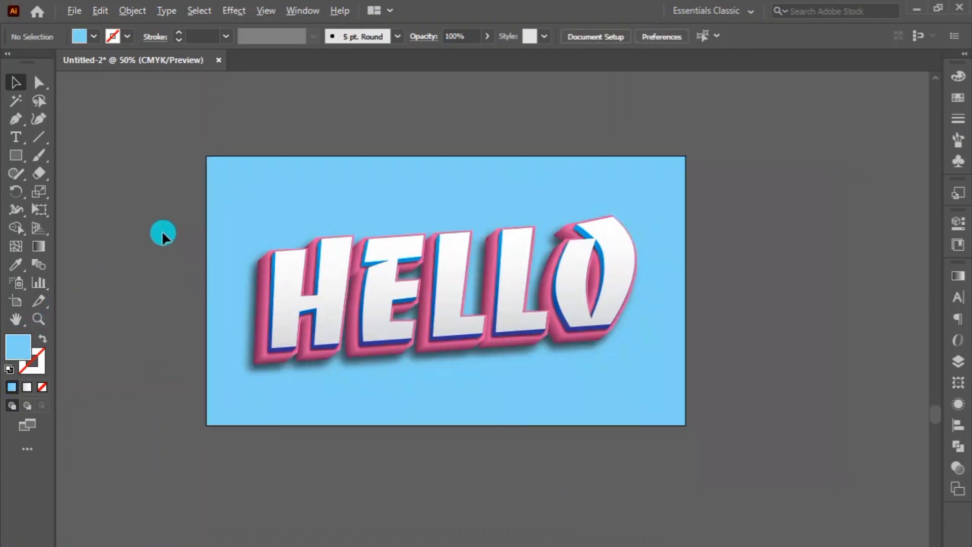